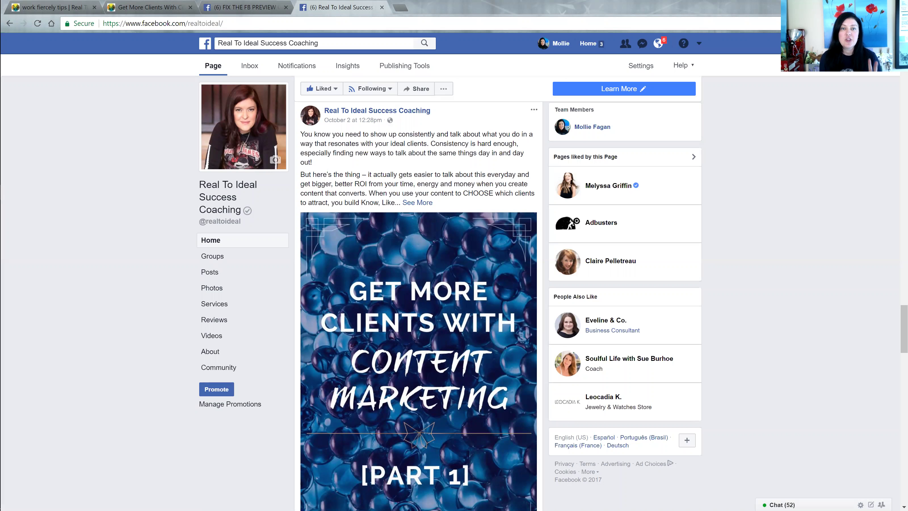
Open the share dialog for the October 2 "Get More Clients with Content Marketing [Part 1]" post and examine its full expanded preview
scroll(401, 198, down, 5)
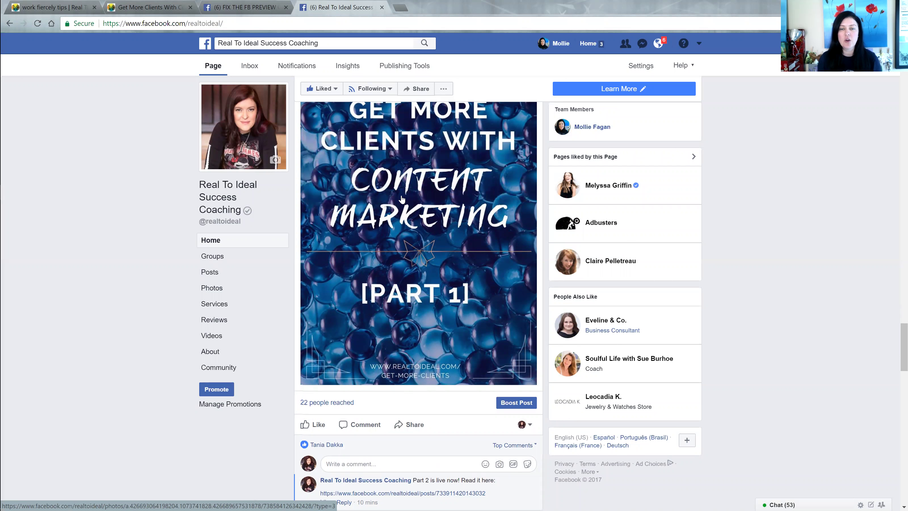
click(414, 428)
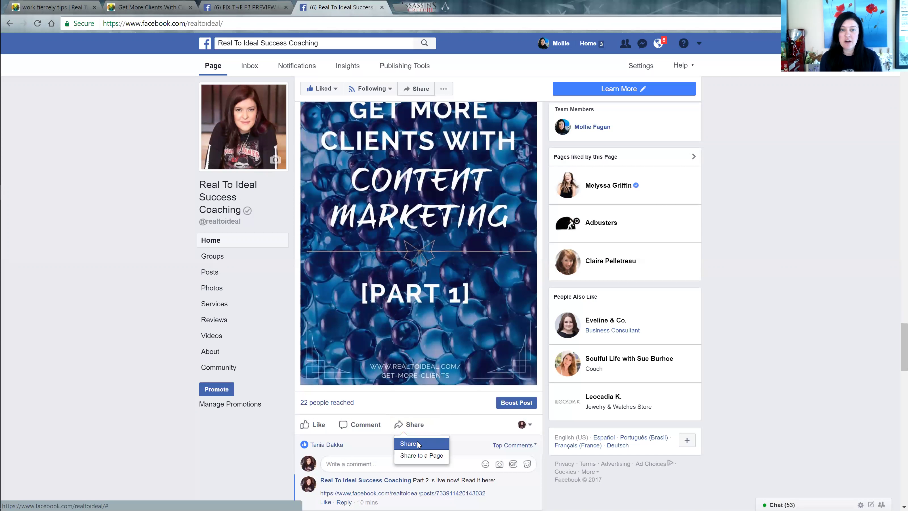
click(418, 444)
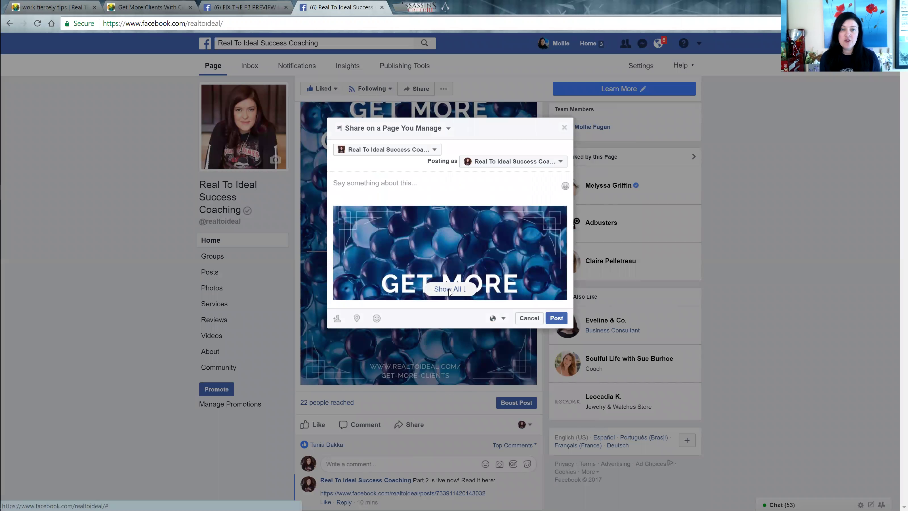
click(448, 292)
click(338, 184)
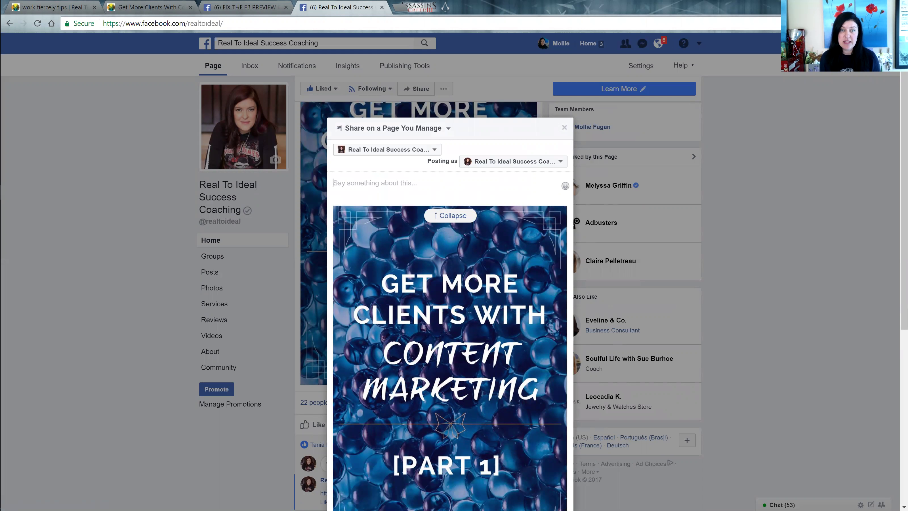
scroll(464, 293, down, 5)
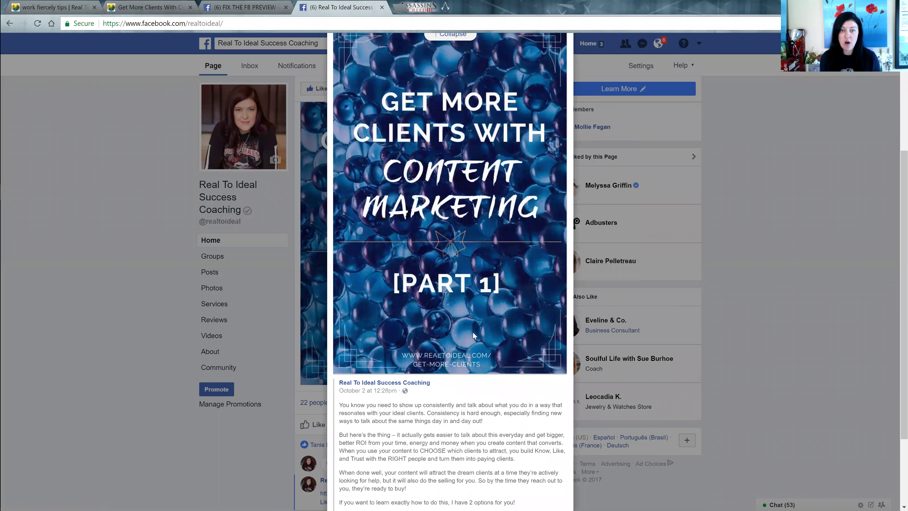
scroll(473, 333, down, 3)
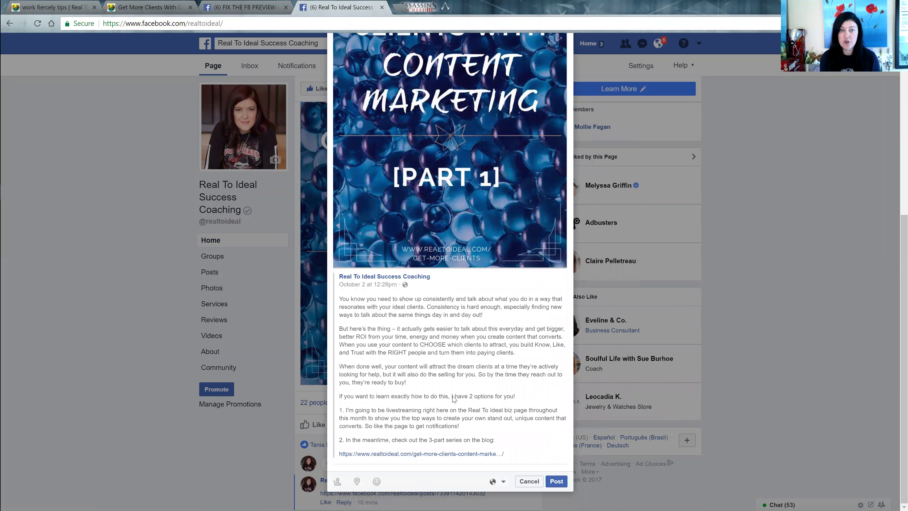
scroll(454, 399, up, 8)
Switch the share destination to Your Timeline, check the preview, and cancel the share
click(402, 129)
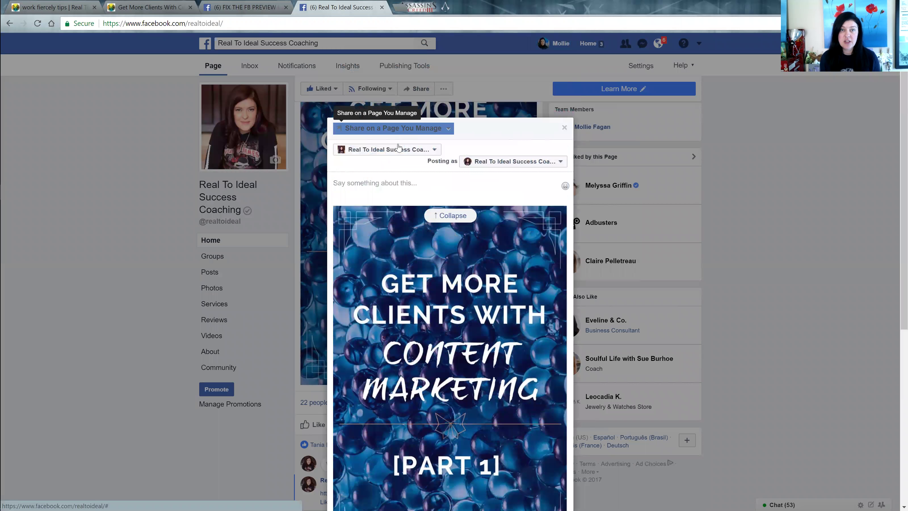
click(392, 147)
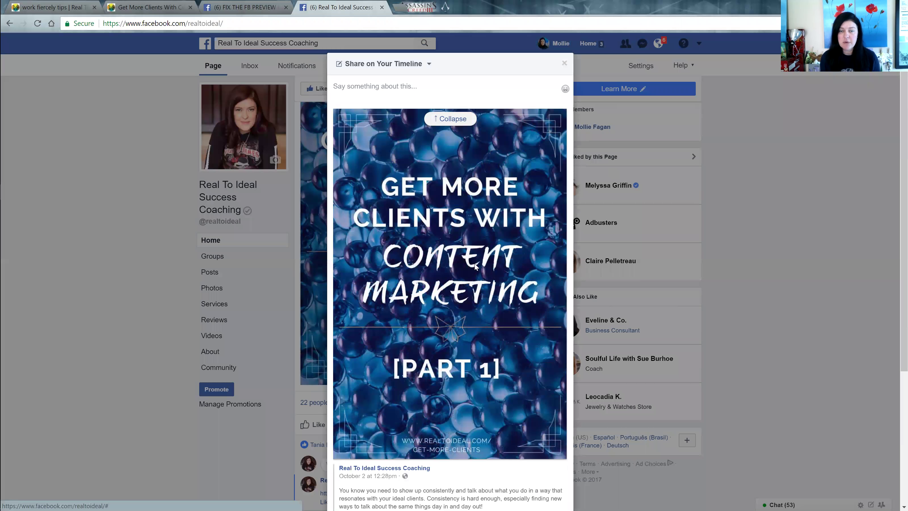
scroll(484, 291, down, 5)
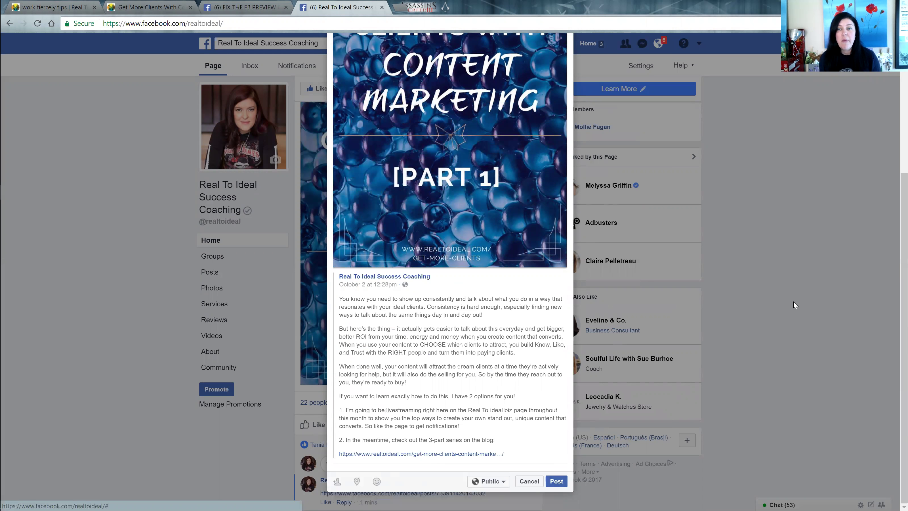
click(530, 482)
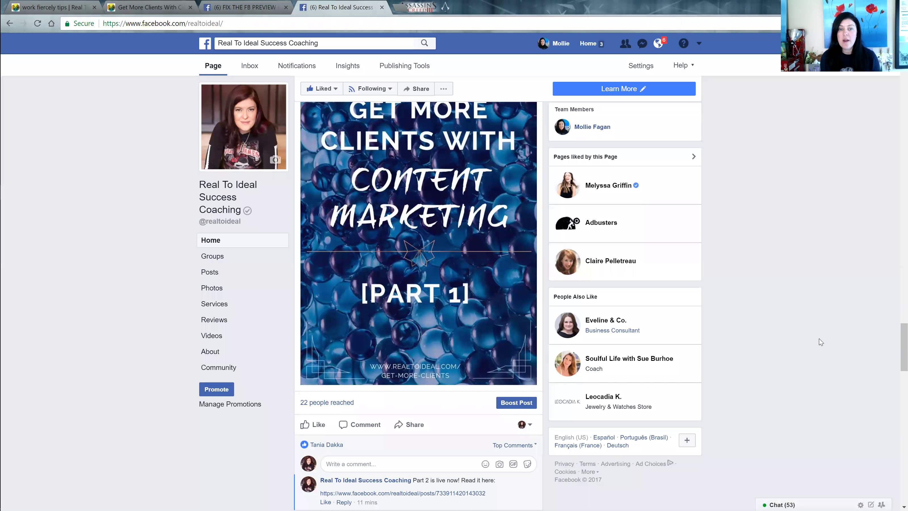
scroll(821, 342, up, 5)
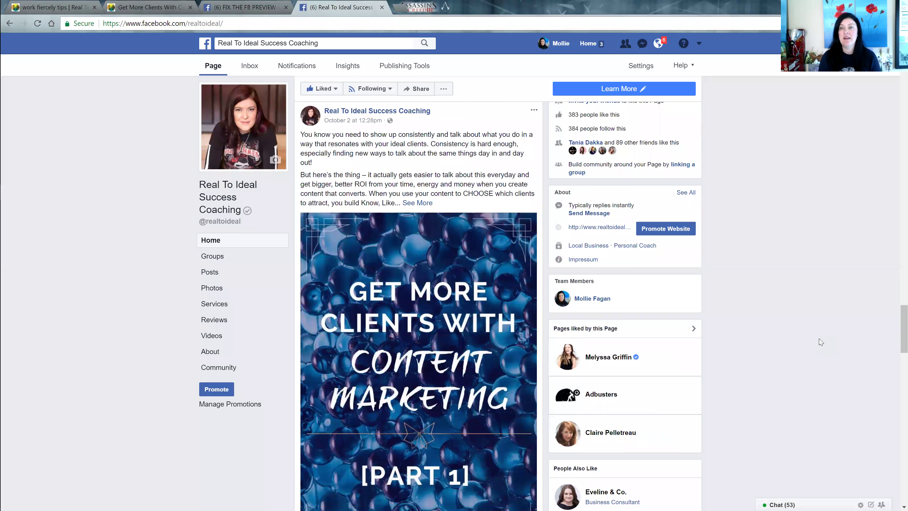
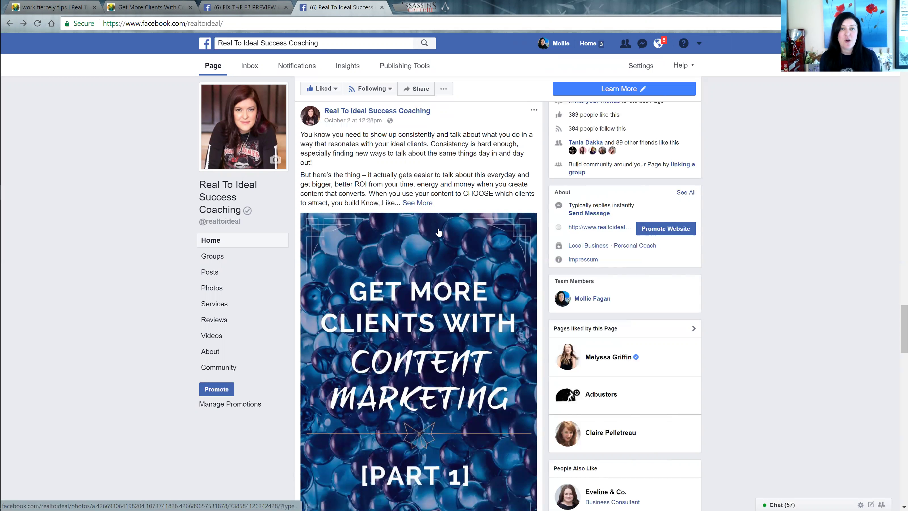
Expand the full text of the October 2 post and review it down to the "Part 2 is live now!" comment
click(421, 204)
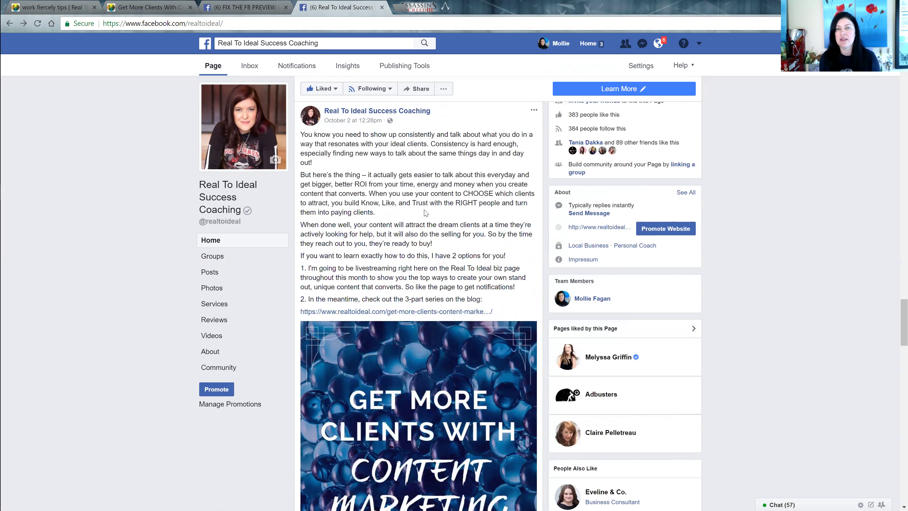
scroll(427, 215, up, 5)
scroll(427, 215, down, 5)
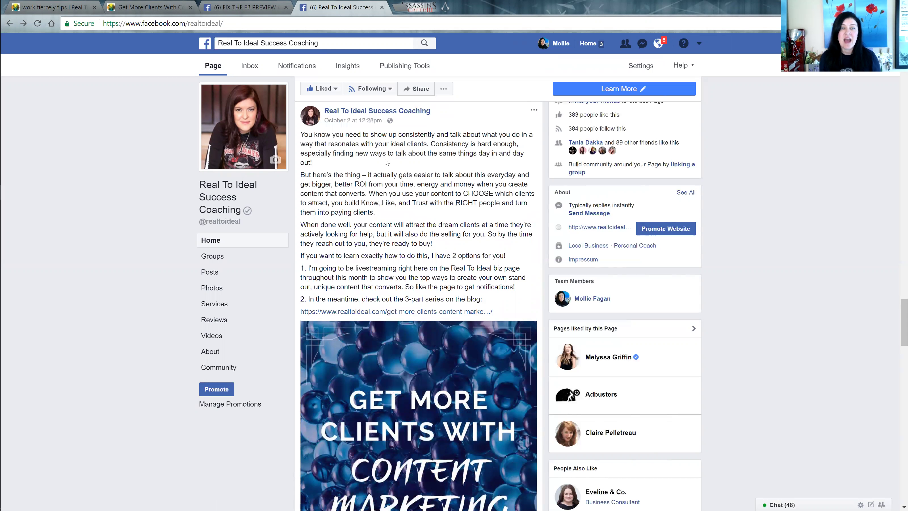
scroll(386, 162, down, 5)
scroll(386, 162, down, 10)
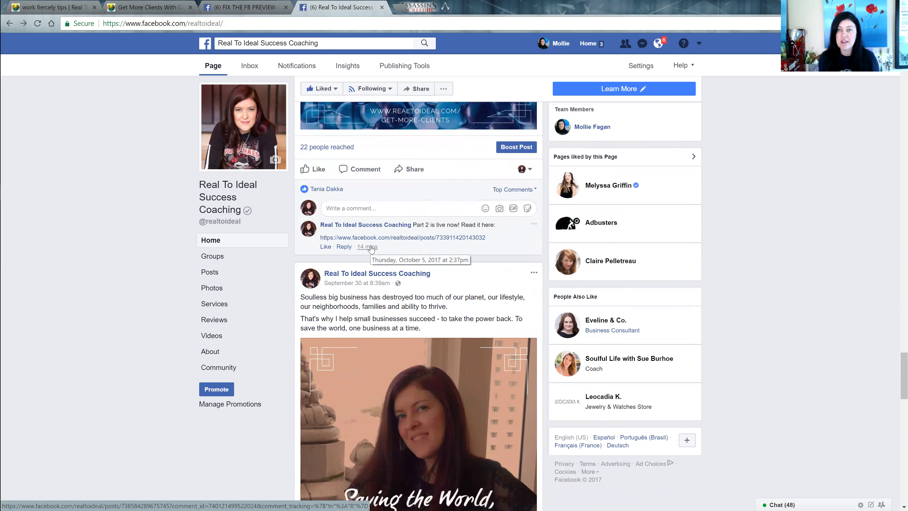
scroll(374, 288, up, 8)
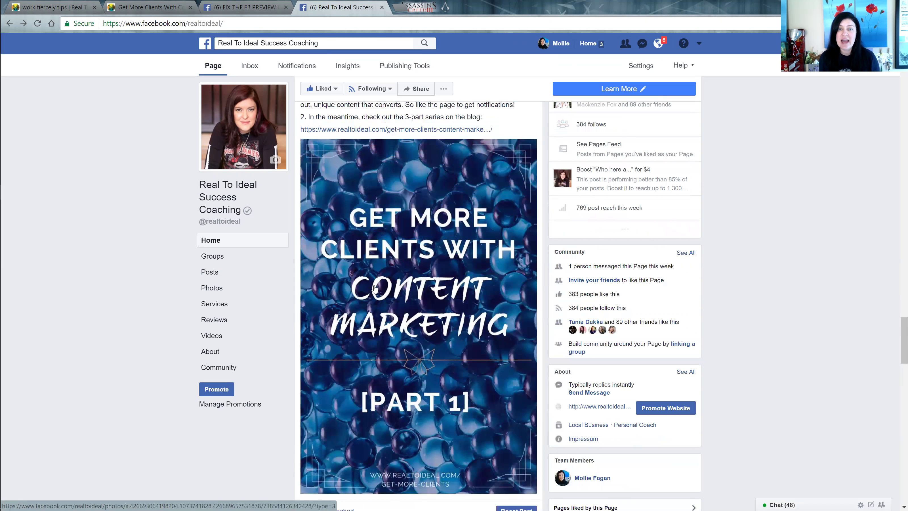
scroll(374, 288, down, 4)
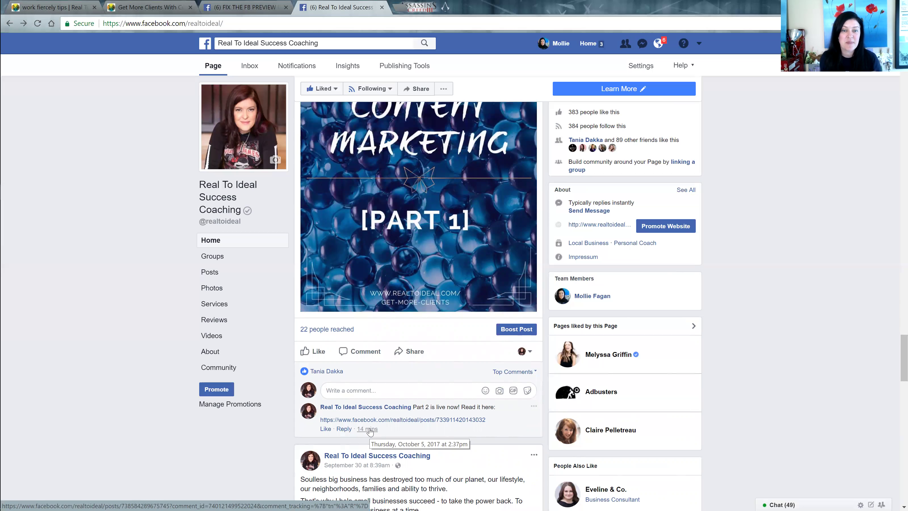
Open the post on its own page through the timestamp of the "Part 2 is live now!" comment and look it over
click(369, 430)
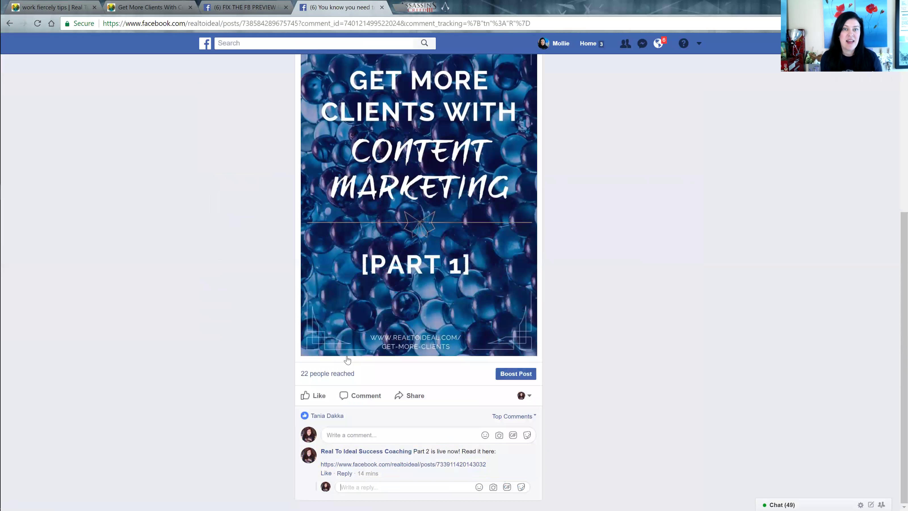
scroll(295, 354, up, 6)
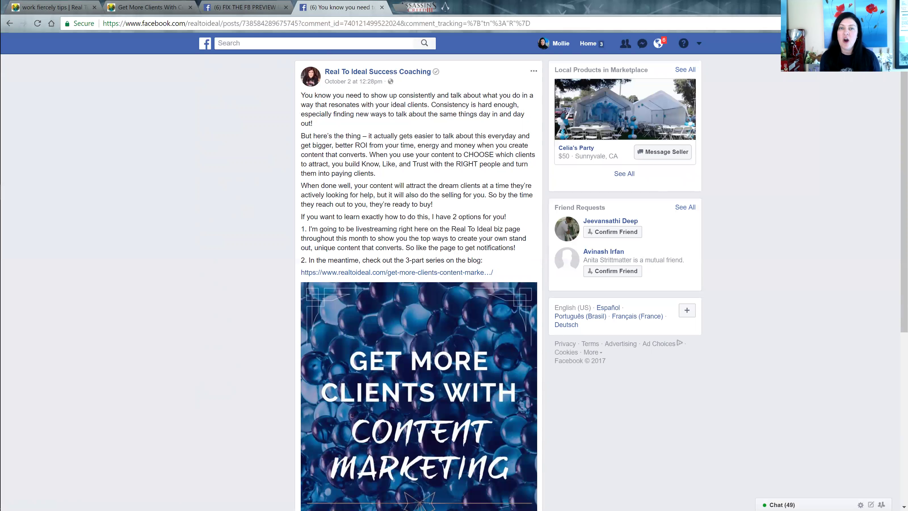
scroll(400, 205, down, 5)
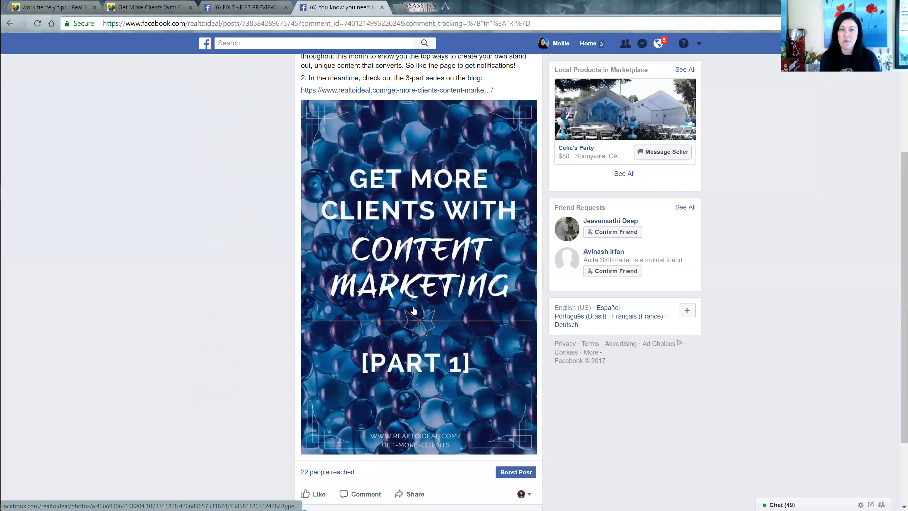
scroll(351, 266, up, 5)
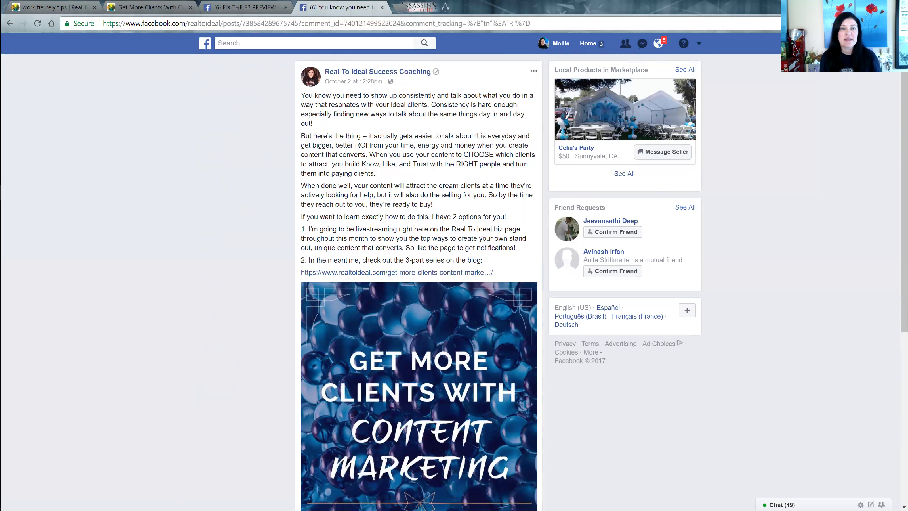
Remove the comment_id and comment_tracking parameters from the post's web address and load the shortened link
click(293, 25)
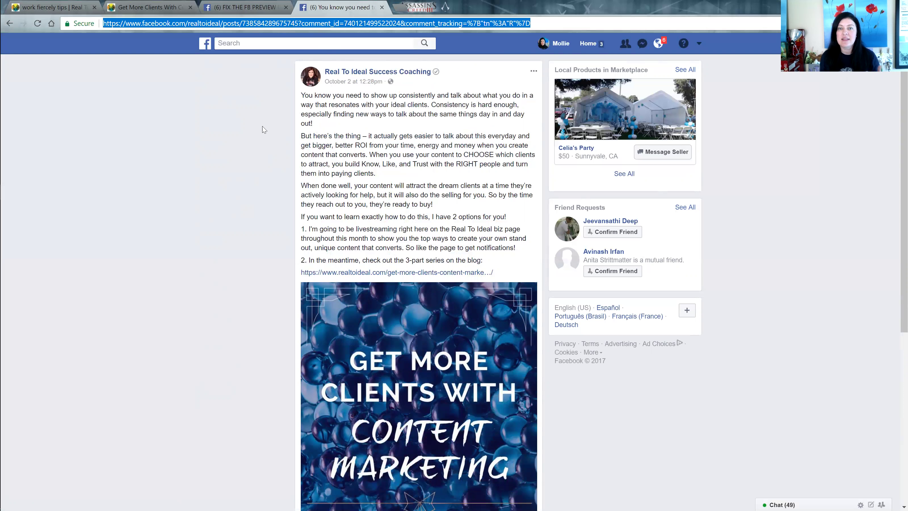
scroll(247, 152, down, 3)
scroll(243, 155, down, 5)
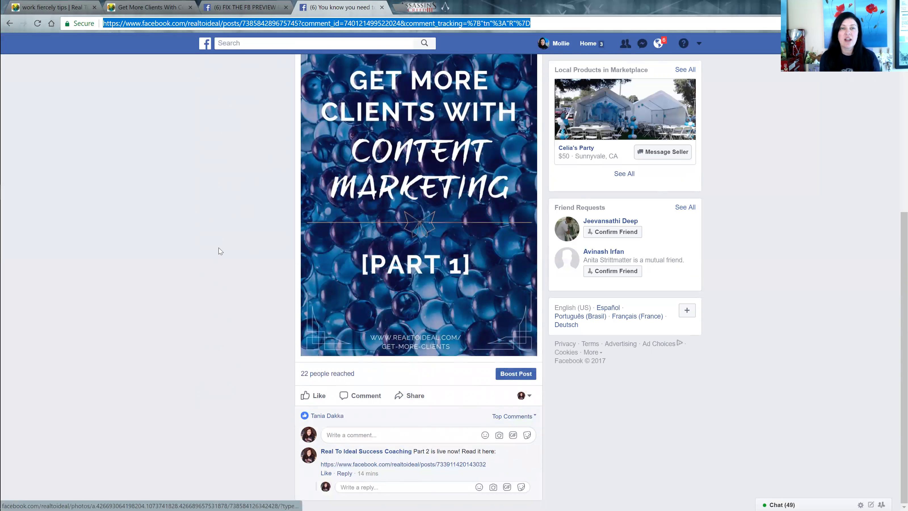
scroll(218, 251, up, 8)
click(300, 36)
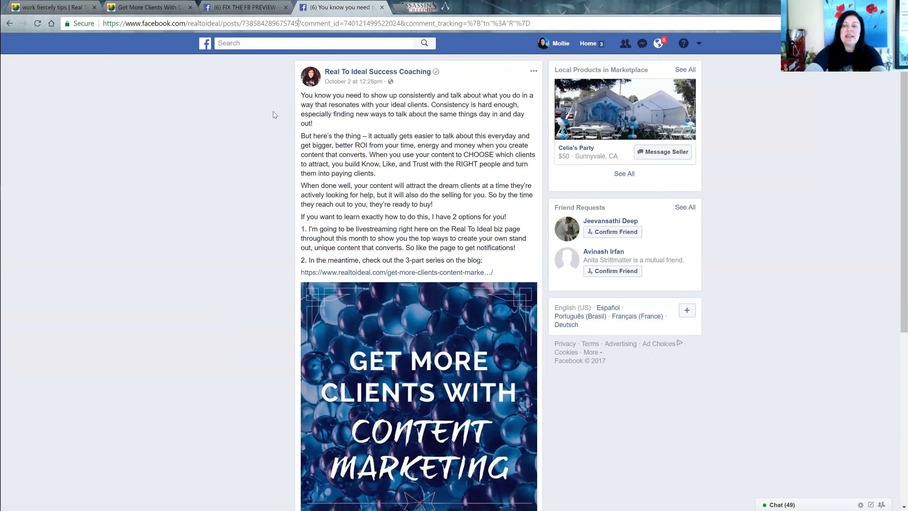
key(shift+End)
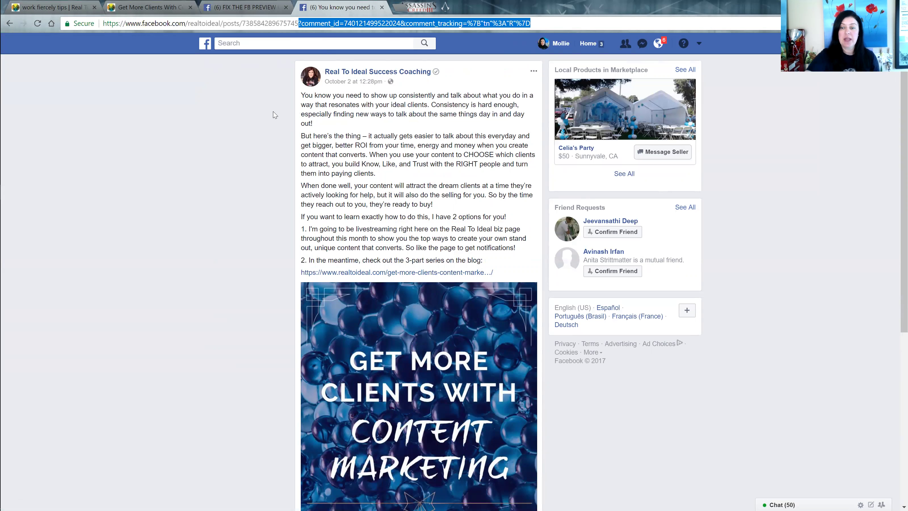
key(BackSpace)
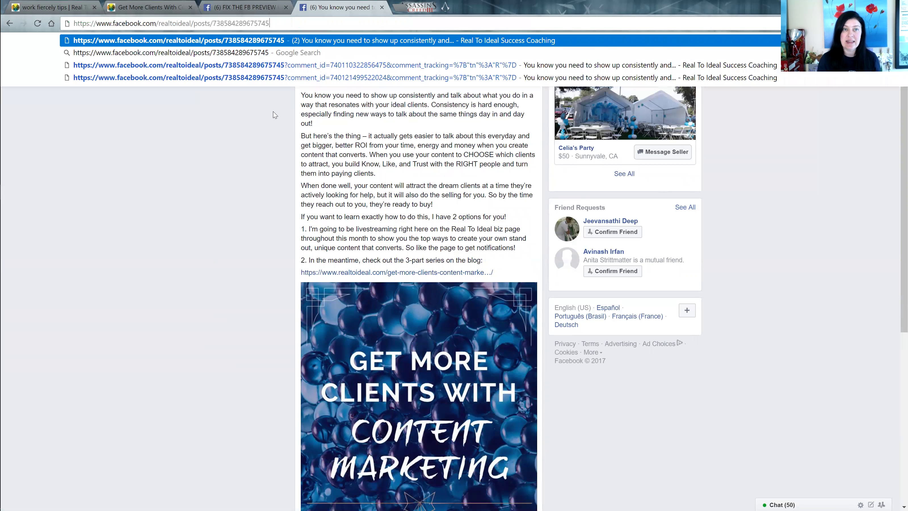
key(Return)
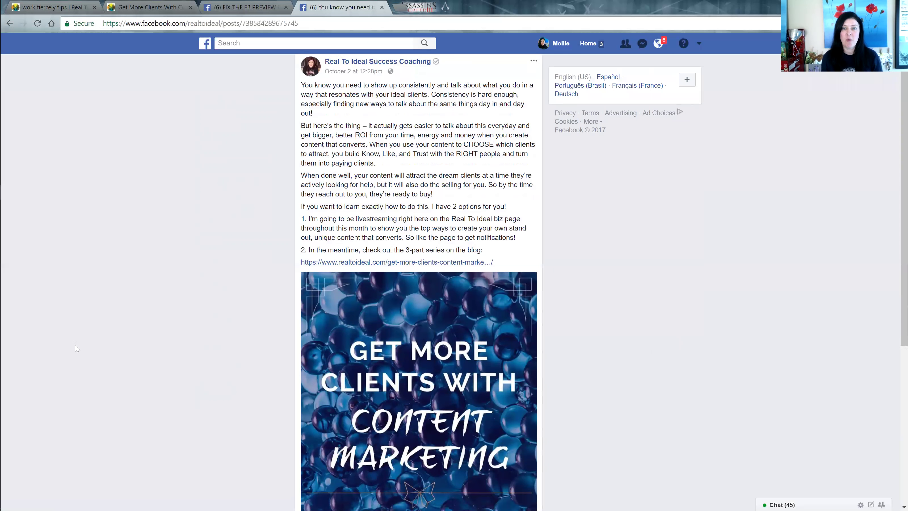
Look through the loaded post and reopen its comment-specific link from the Part 2 comment's timestamp
scroll(77, 347, down, 7)
scroll(76, 349, up, 8)
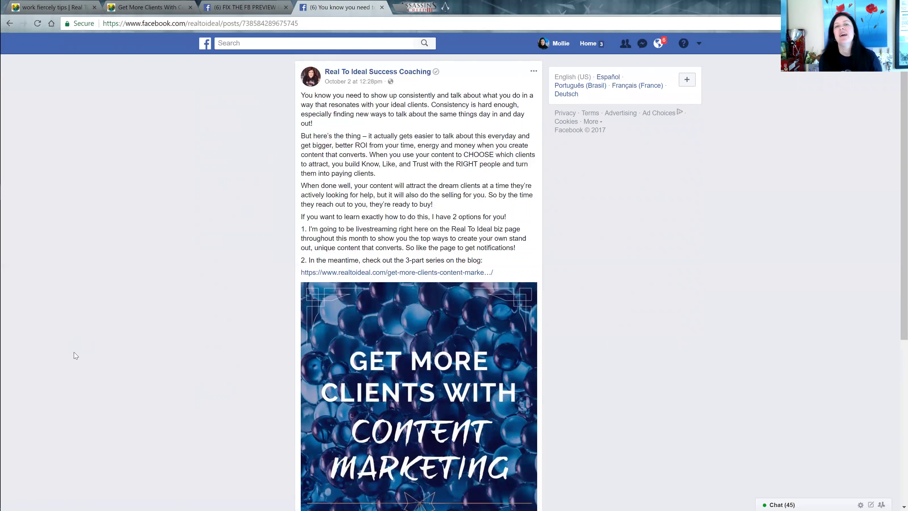
scroll(76, 357, down, 7)
scroll(74, 361, up, 7)
scroll(74, 361, down, 7)
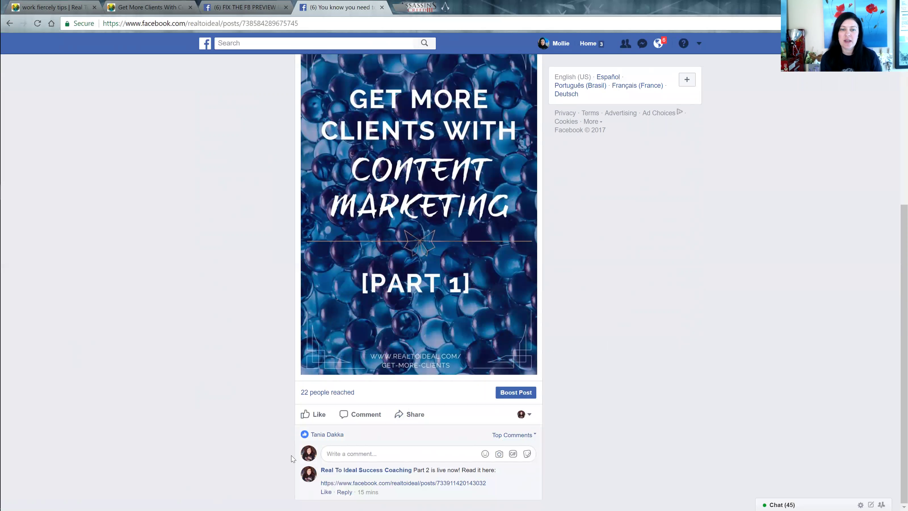
click(372, 492)
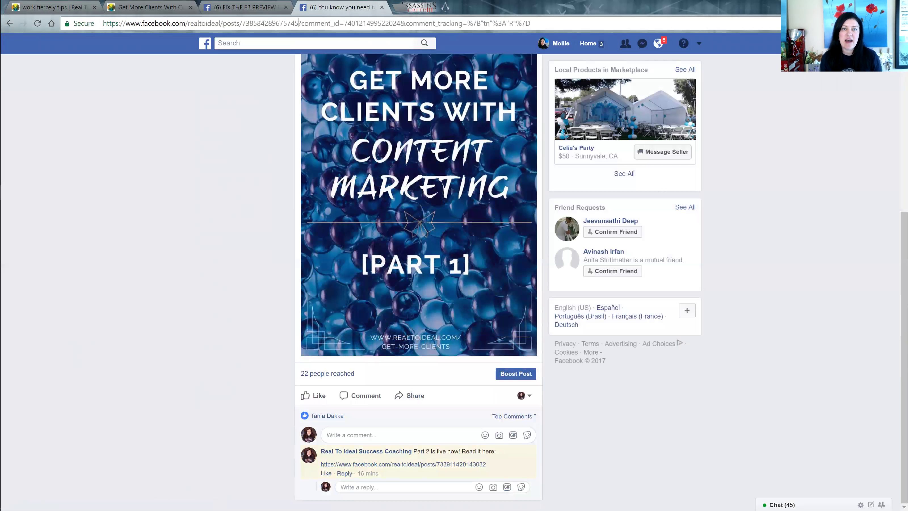
Cut the address back to the plain post link by deleting everything from the question mark onward, load it, and check the resulting URL
drag(299, 24, 391, 18)
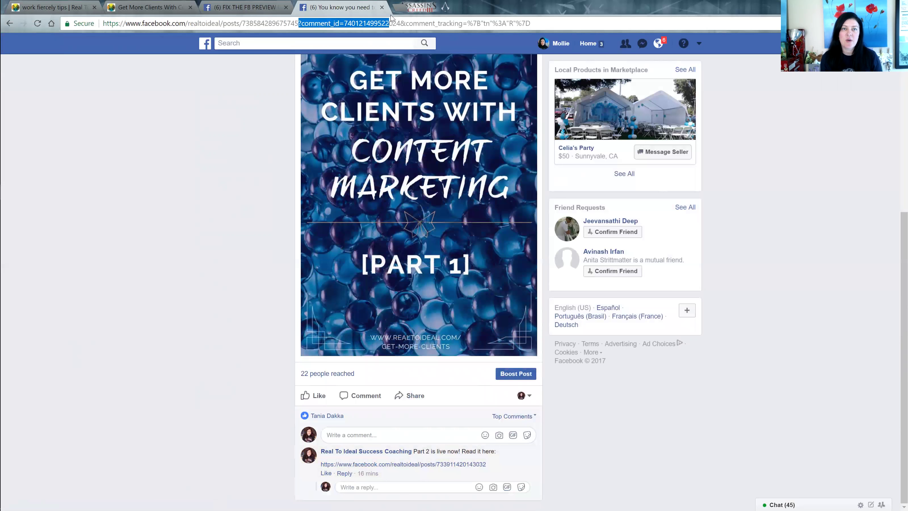
key(shift+End)
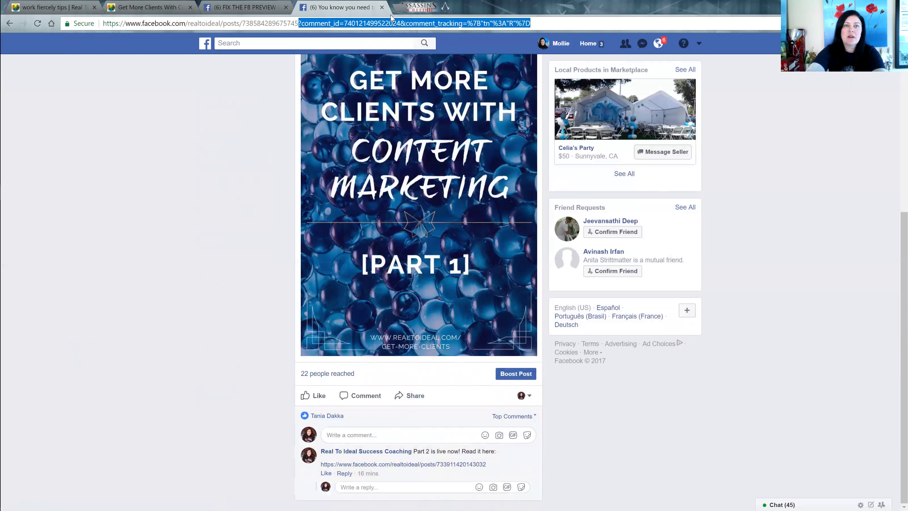
key(BackSpace)
key(Return)
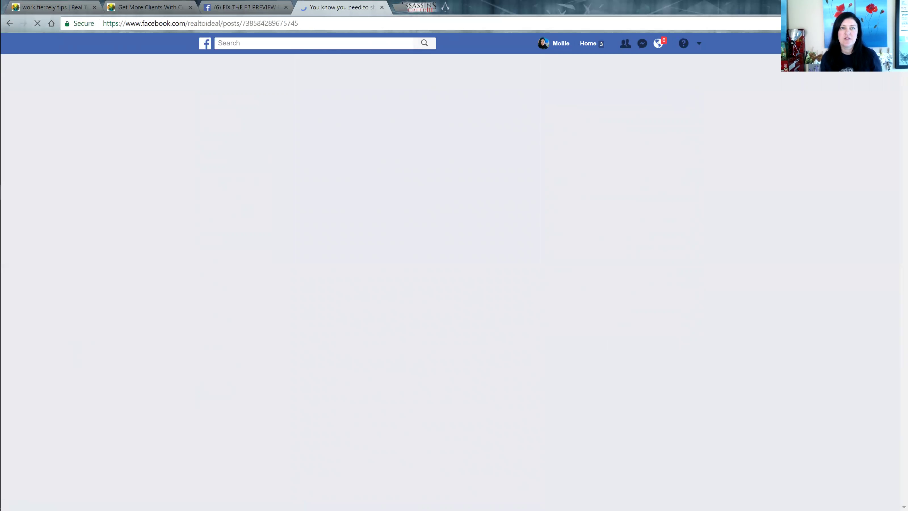
click(297, 25)
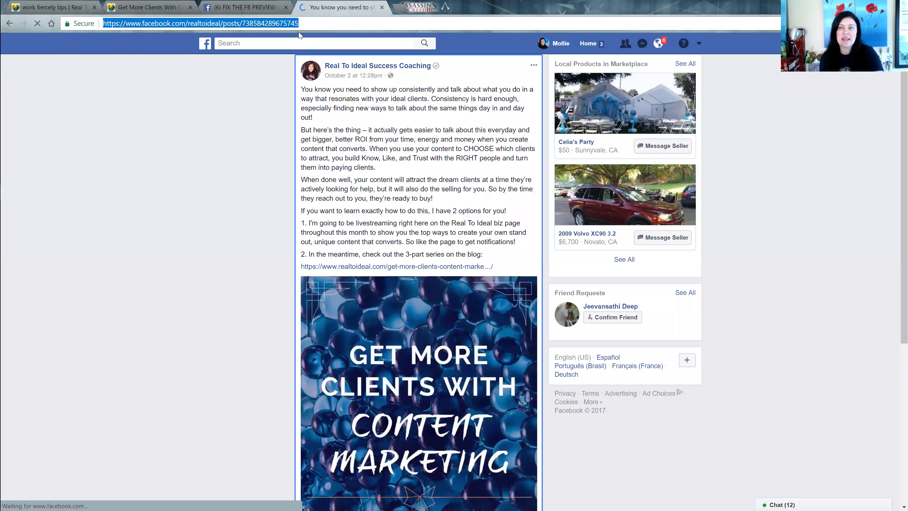
click(181, 132)
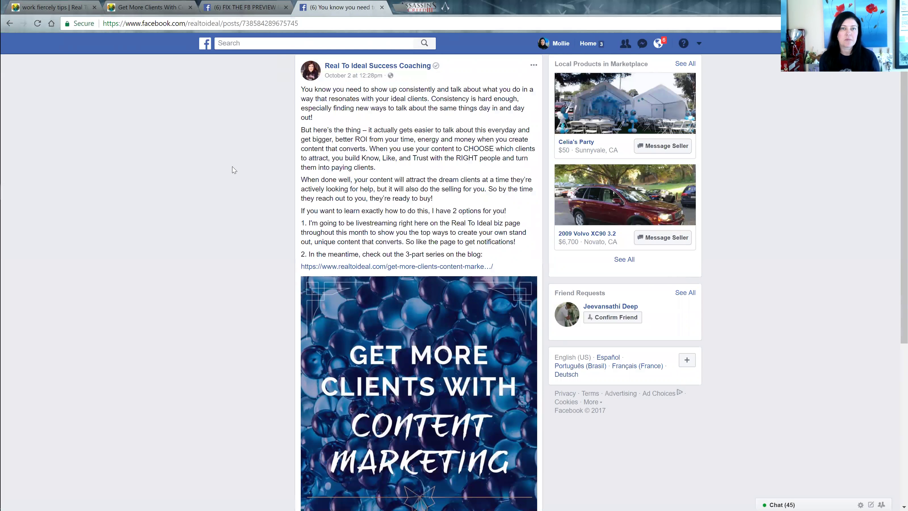
View the post's full text in the photo viewer and go to the Real To Ideal Success Coaching page
click(339, 76)
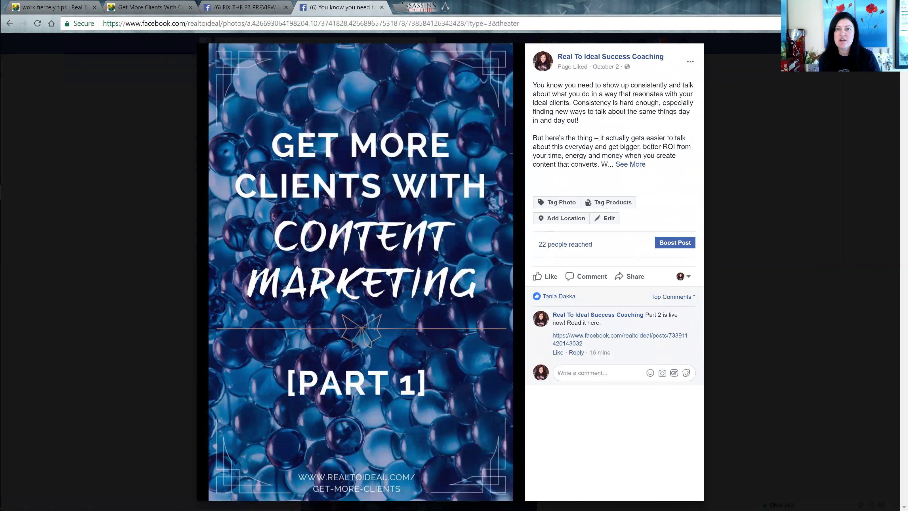
click(634, 167)
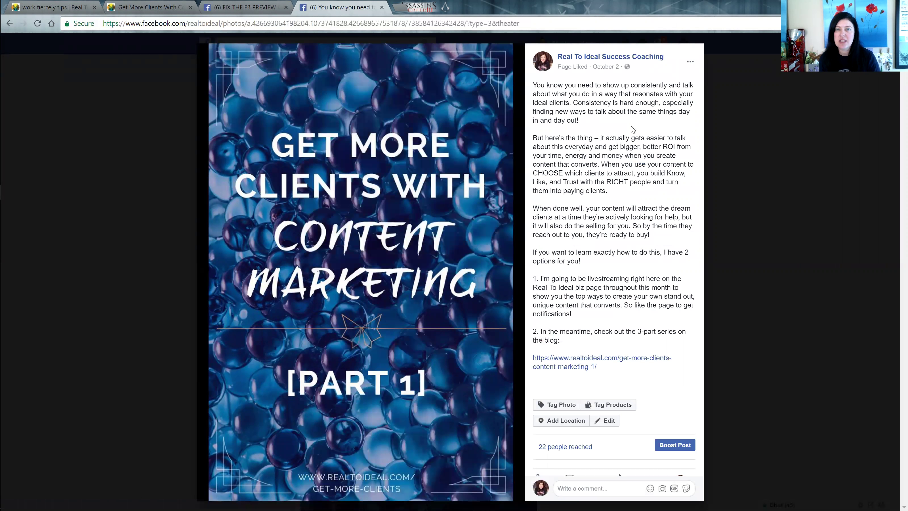
click(645, 56)
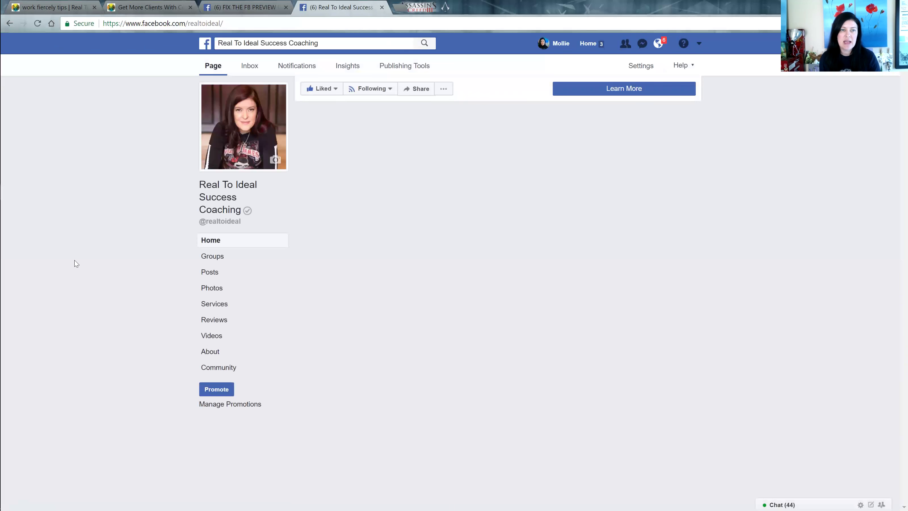
Find the October 2 content marketing Part 1 post in the page's feed and copy the address of its See More link
scroll(82, 266, down, 10)
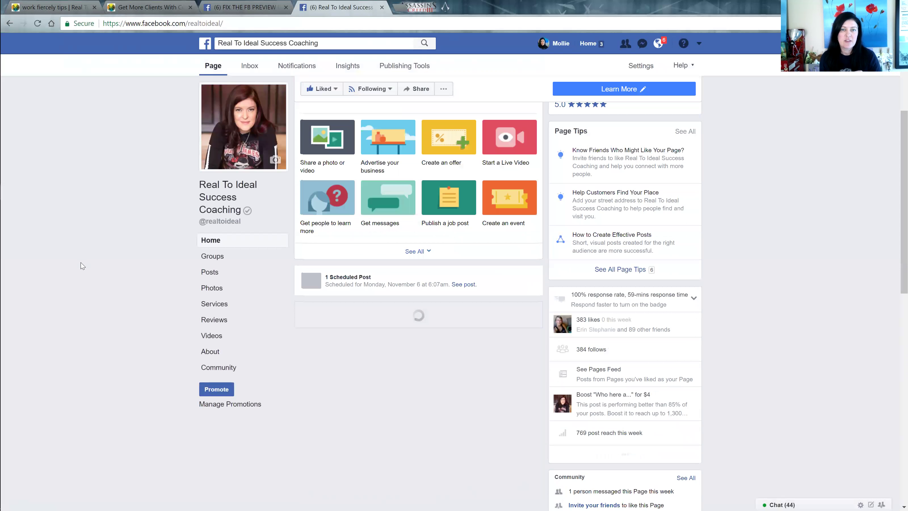
scroll(82, 270, down, 8)
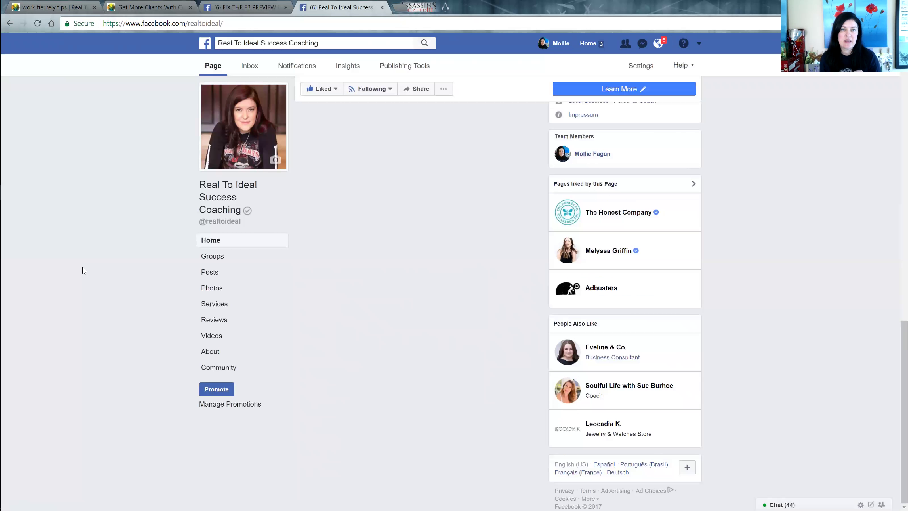
scroll(82, 270, up, 8)
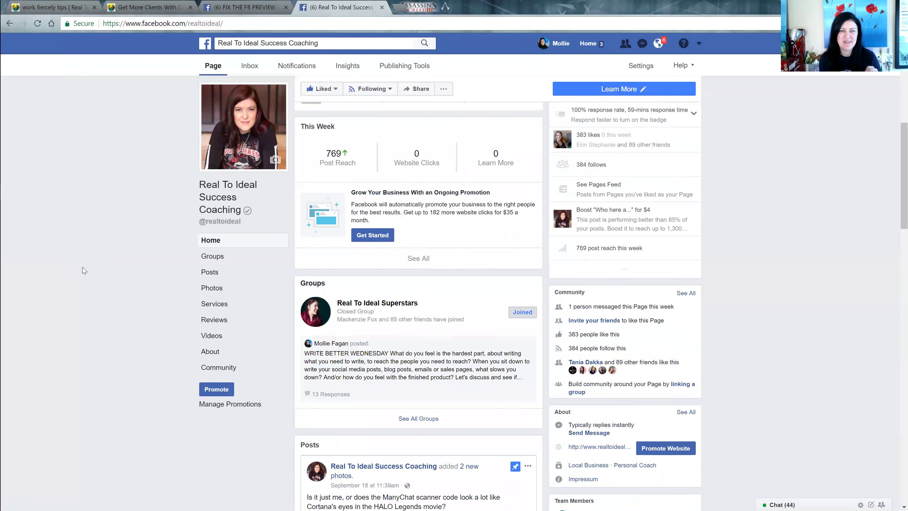
scroll(82, 270, down, 10)
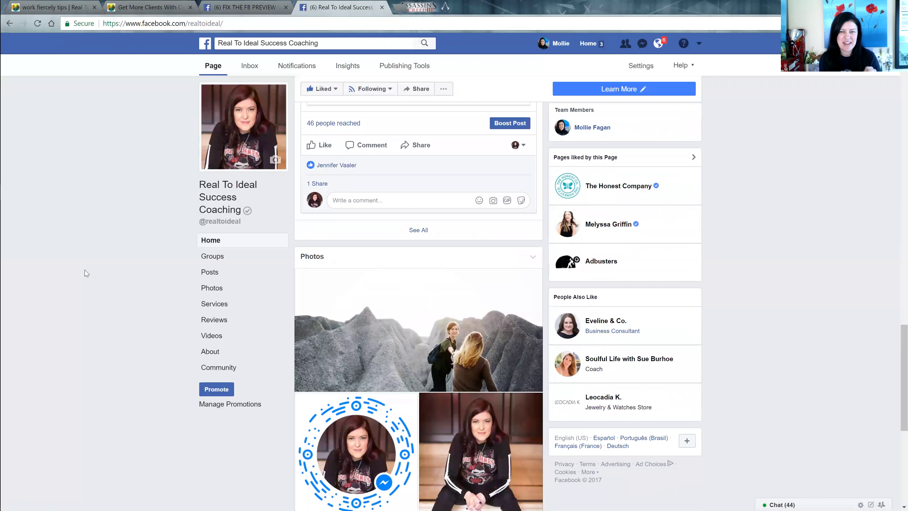
scroll(86, 273, down, 8)
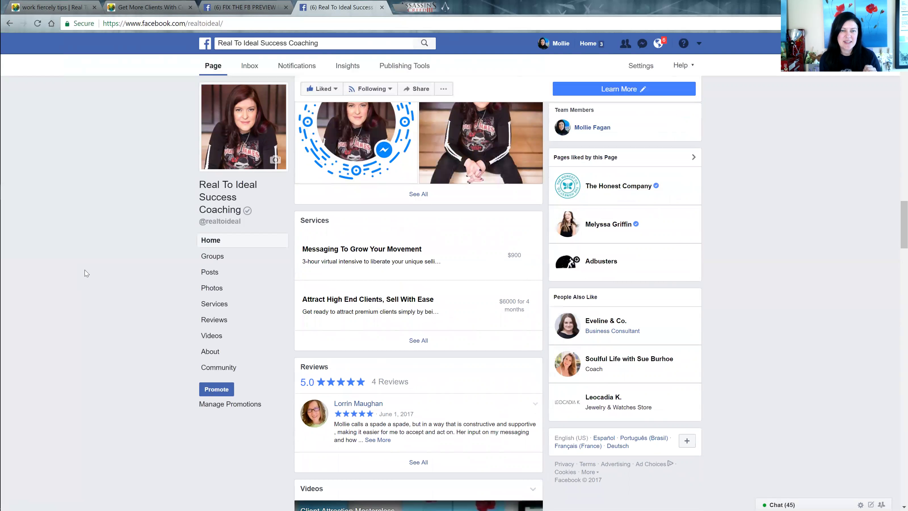
scroll(86, 273, down, 15)
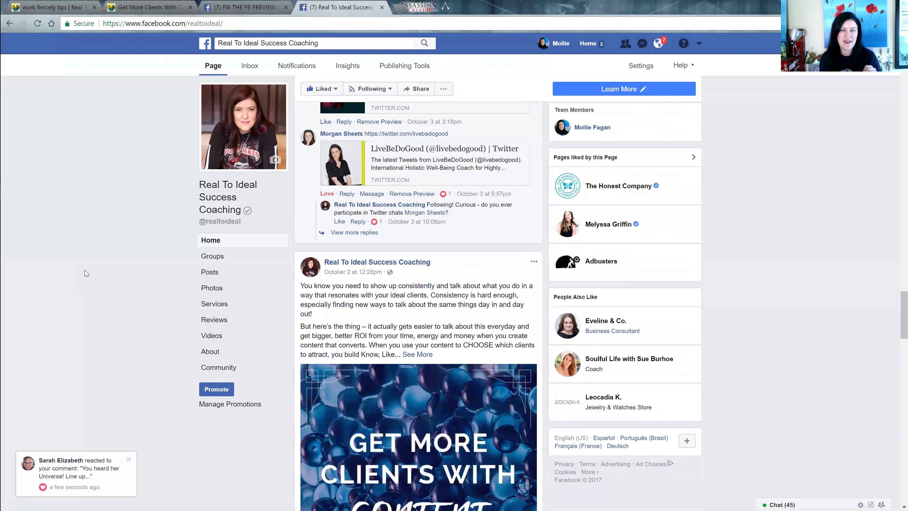
scroll(86, 273, down, 5)
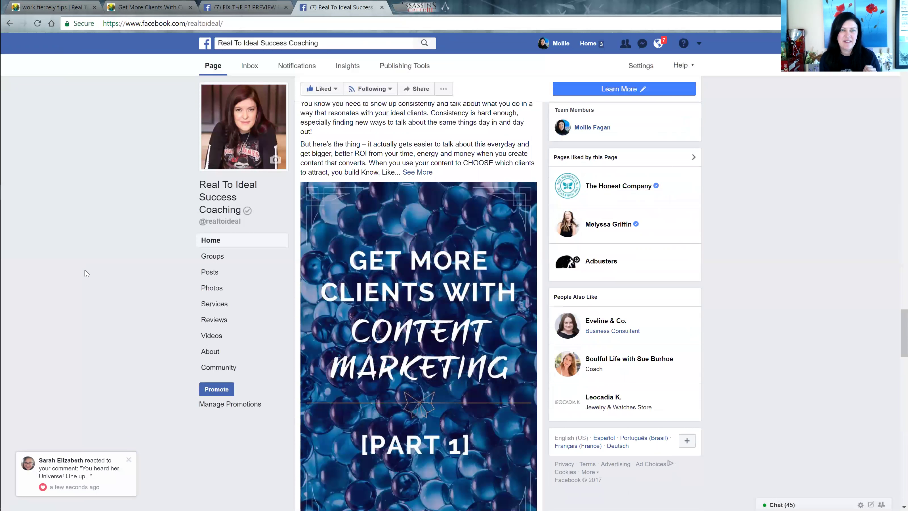
right_click(414, 176)
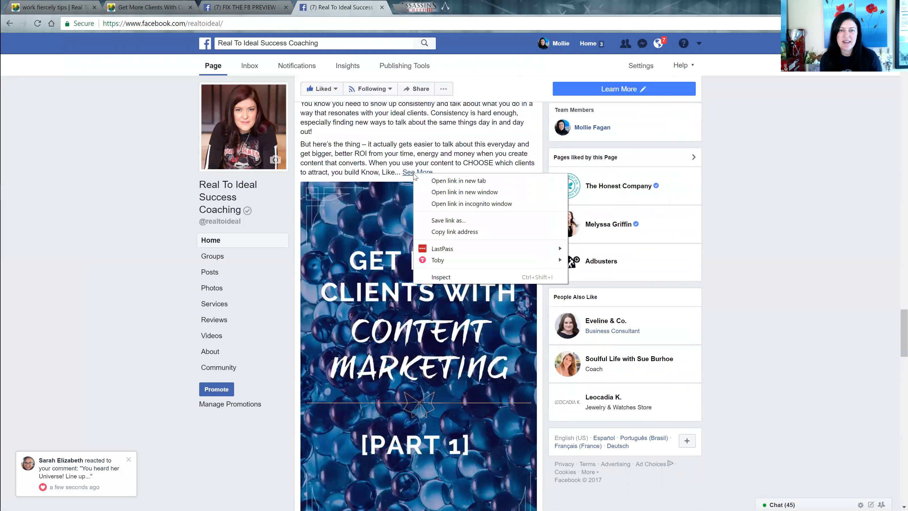
click(450, 231)
Replace the page's web address with the copied post link and load it
key(ctrl+l)
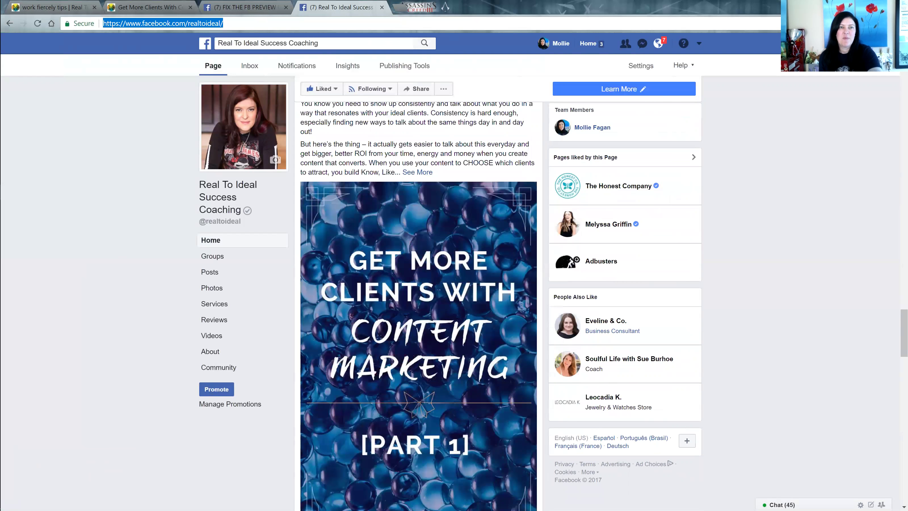
key(ctrl+v)
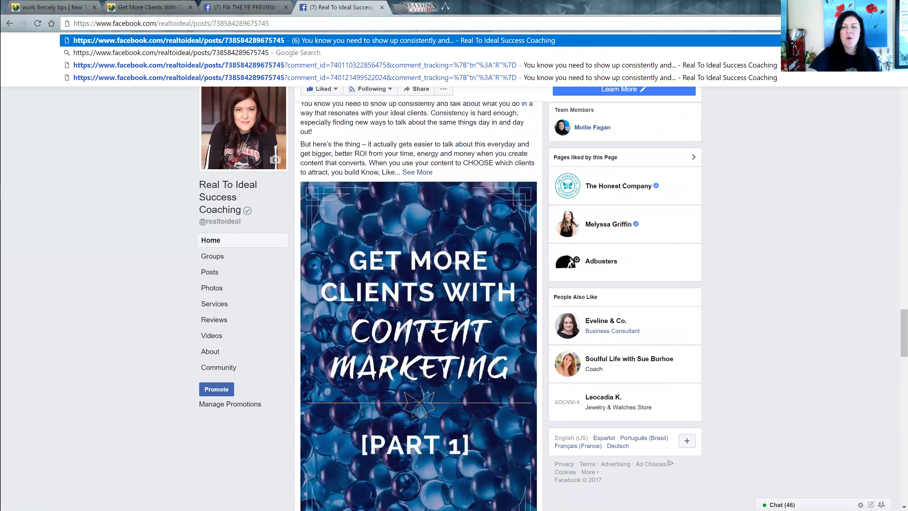
key(Return)
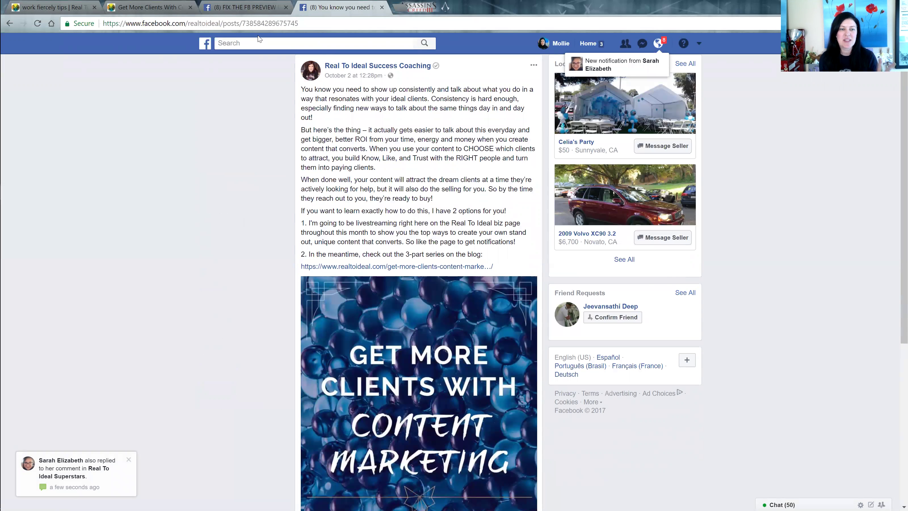
Delete the page's "Part 2 is live now!" comment under the post and confirm the deletion
scroll(200, 95, down, 5)
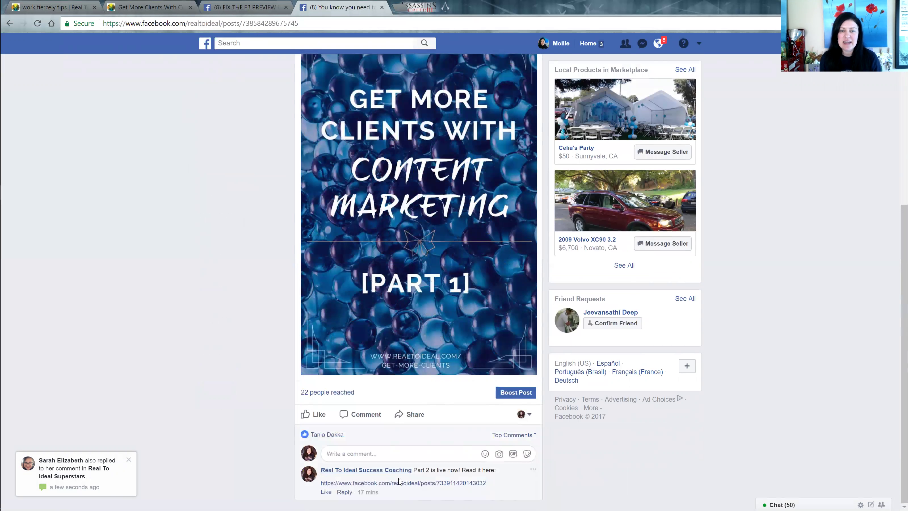
mouse_move(403, 484)
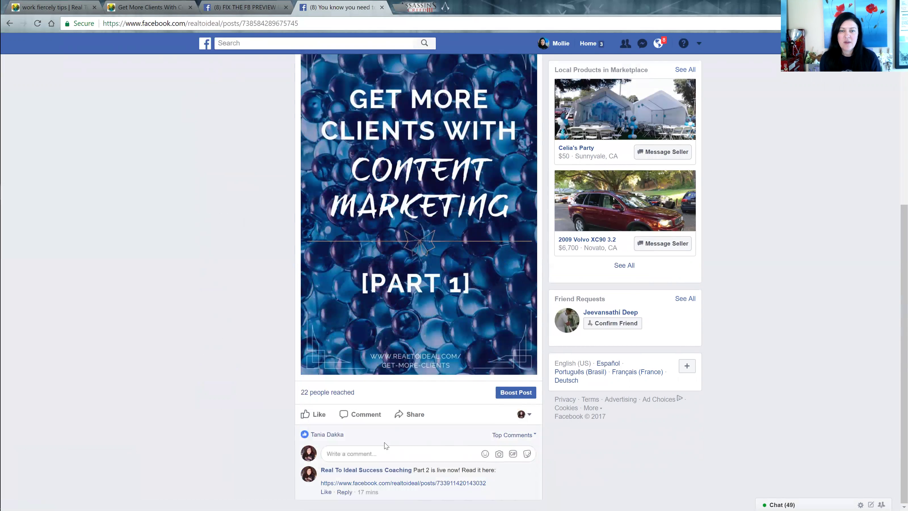
click(533, 471)
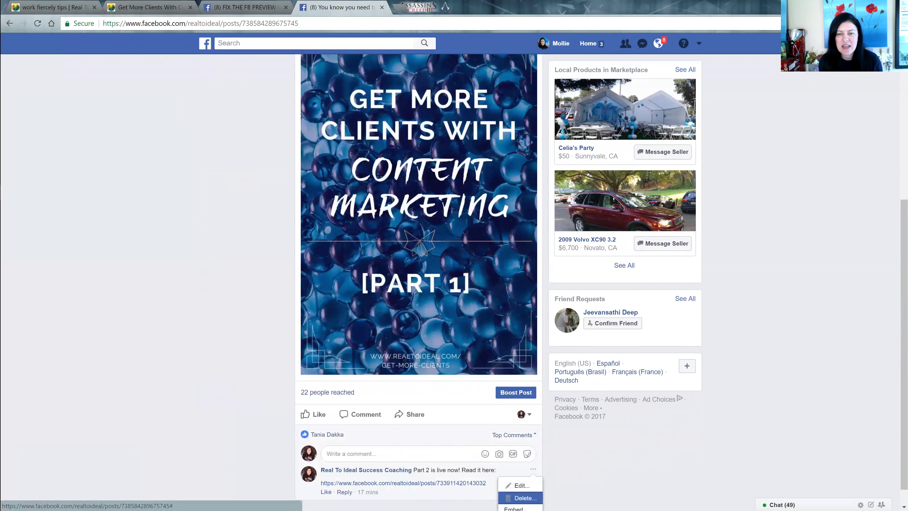
click(523, 498)
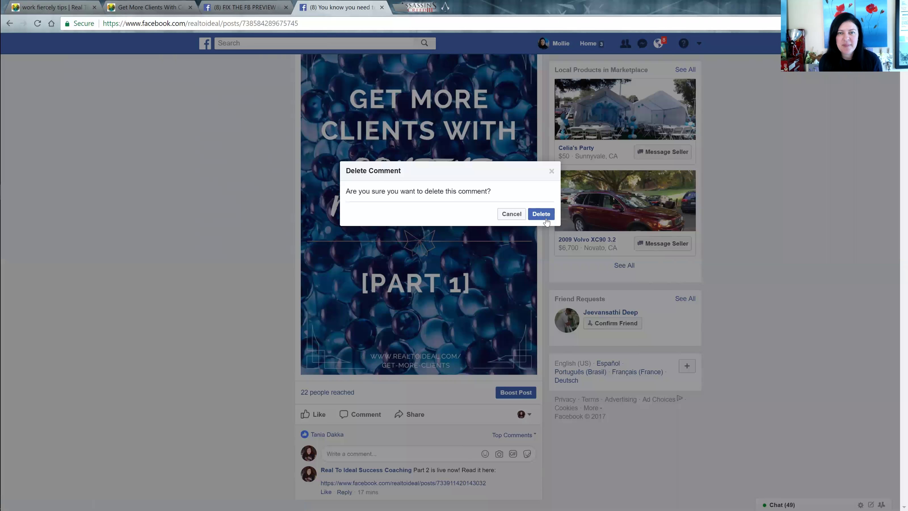
click(541, 215)
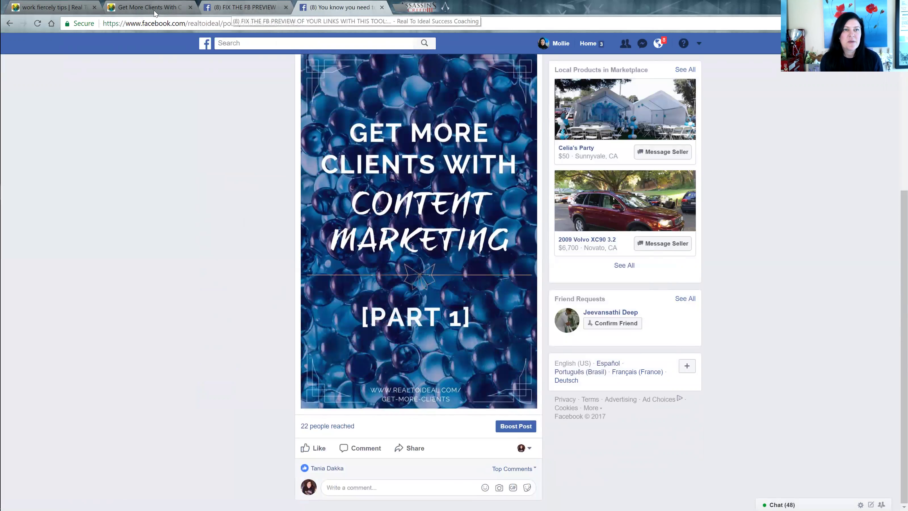
Copy the web address of the Part 2 content marketing blog article and return to the Facebook post
click(140, 9)
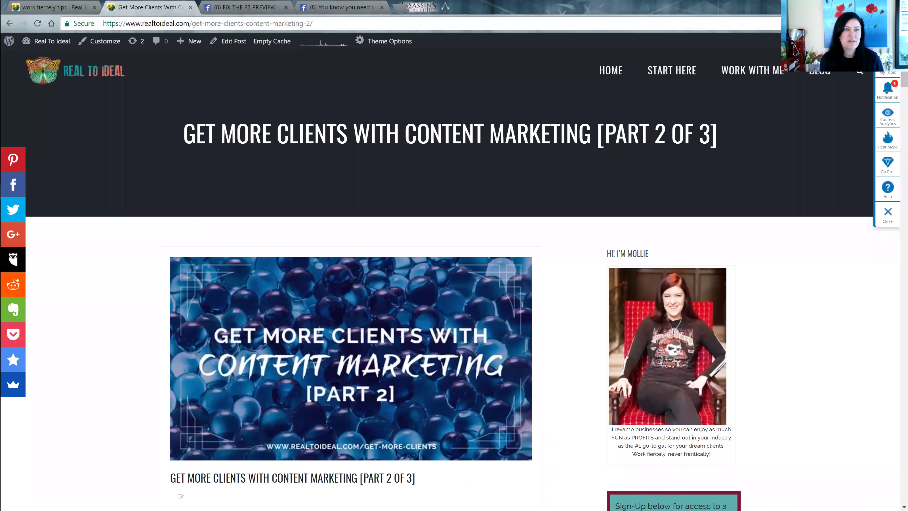
click(148, 24)
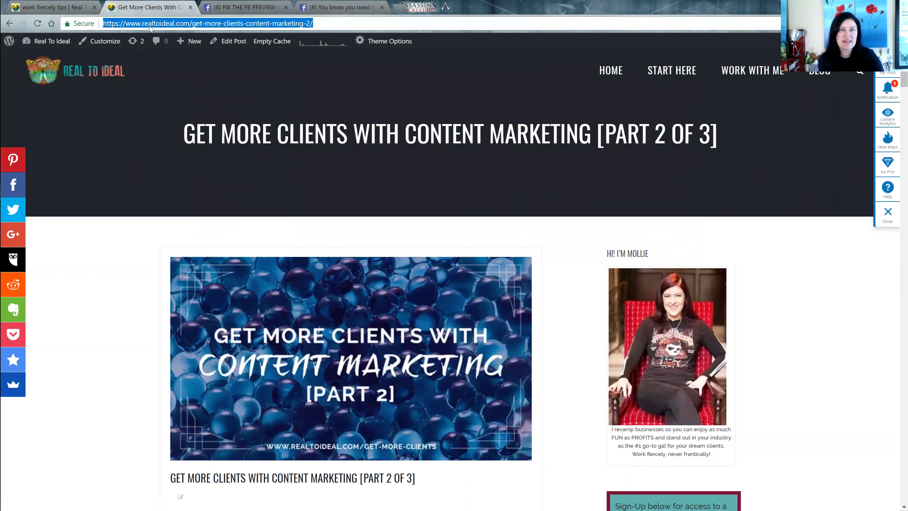
key(ctrl+4)
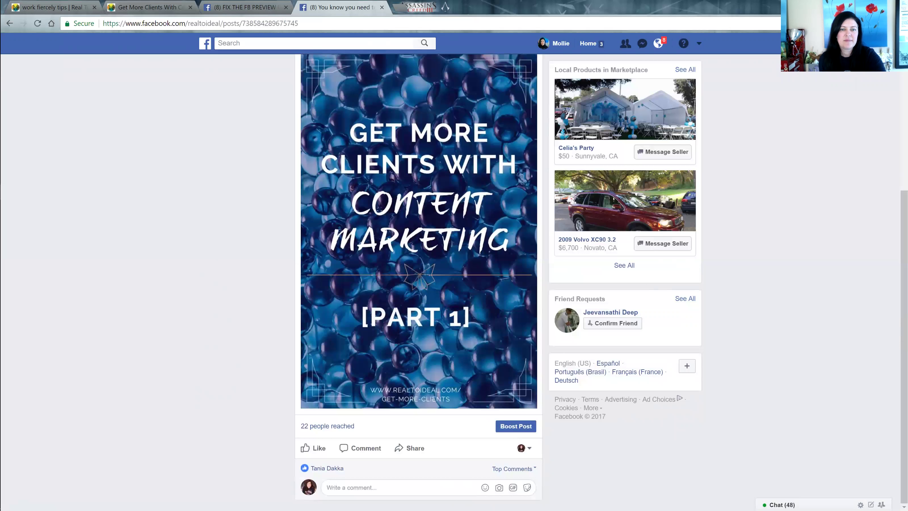
Write "Part 2 is live now. Read it here" in a new comment on the post
click(333, 487)
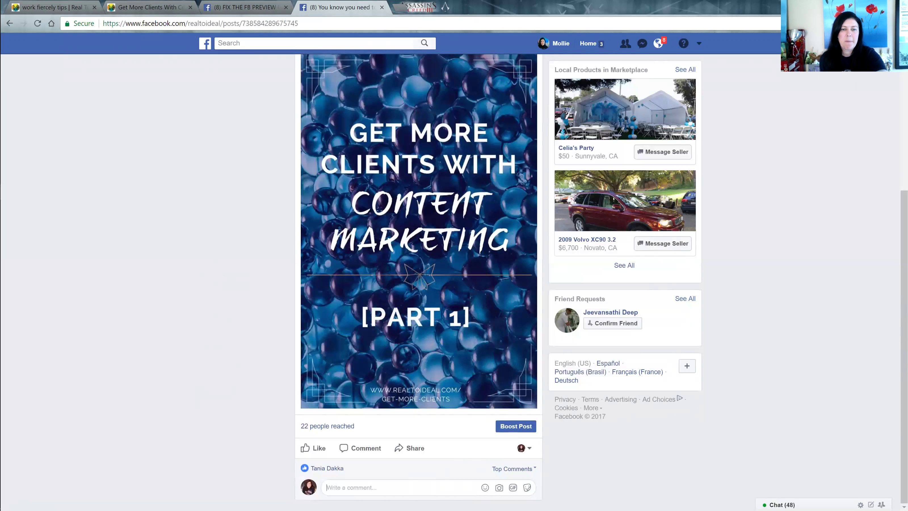
text(Part 2 is available)
key(BackSpace)
key(BackSpace)
key(BackSpace)
key(BackSpace)
key(BackSpace)
key(BackSpace)
key(BackSpace)
key(BackSpace)
key(BackSpace)
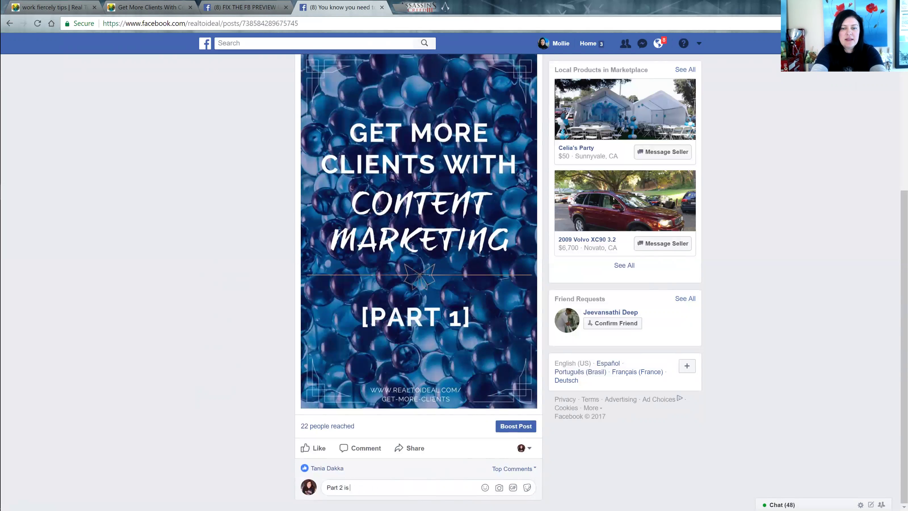
text(live now. Read it here)
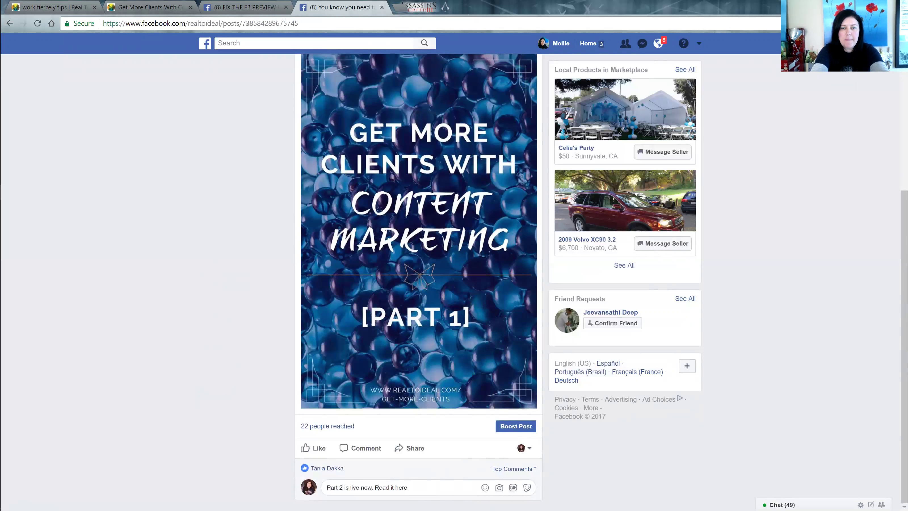
End the comment text with a colon, add the copied blog link below a blank line, and publish the comment
text(:)
key(shift+Return)
key(shift+Return)
key(ctrl+v)
key(Return)
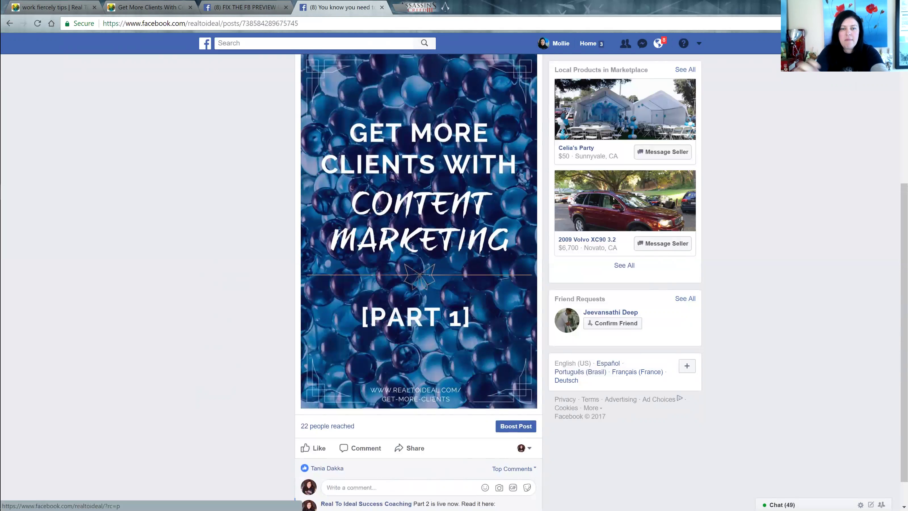
scroll(415, 440, down, 1)
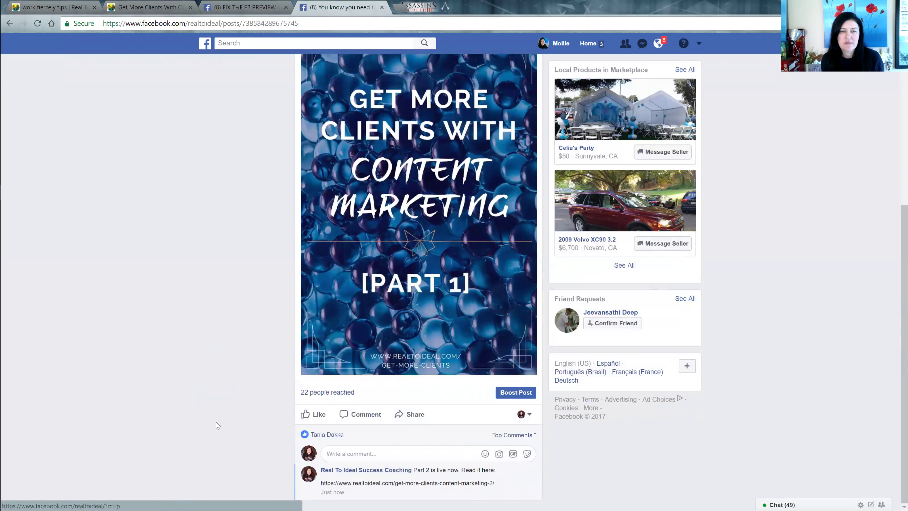
scroll(217, 425, down, 2)
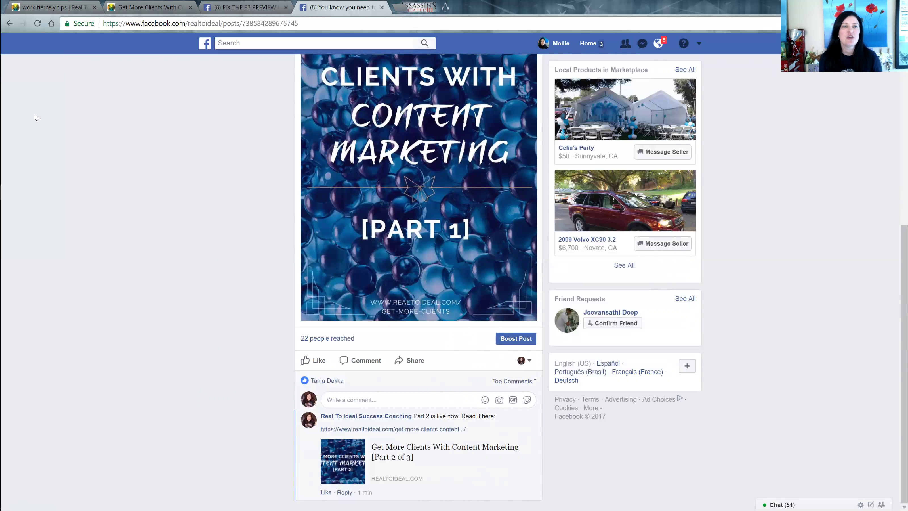
Open Facebook's Sharing Debugger through the developers.facebook.com/tools/debug/ link in the post about fixing link previews
click(243, 7)
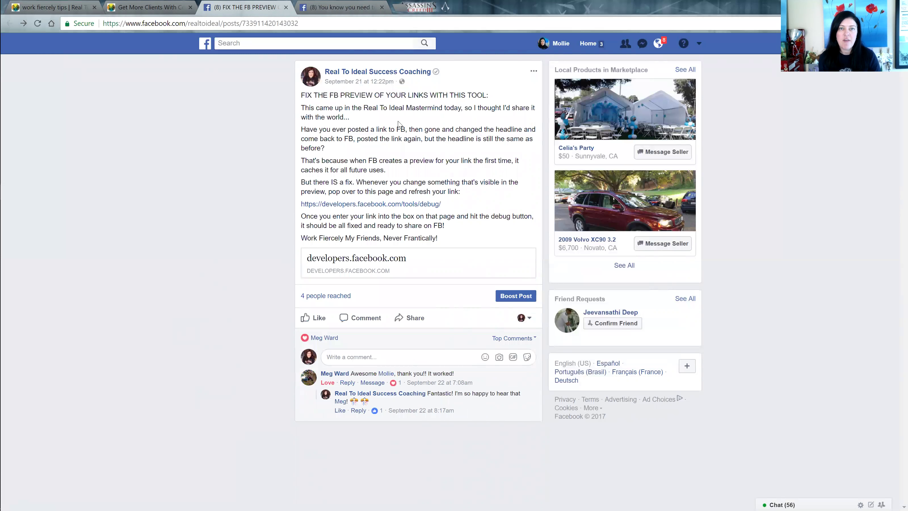
click(392, 204)
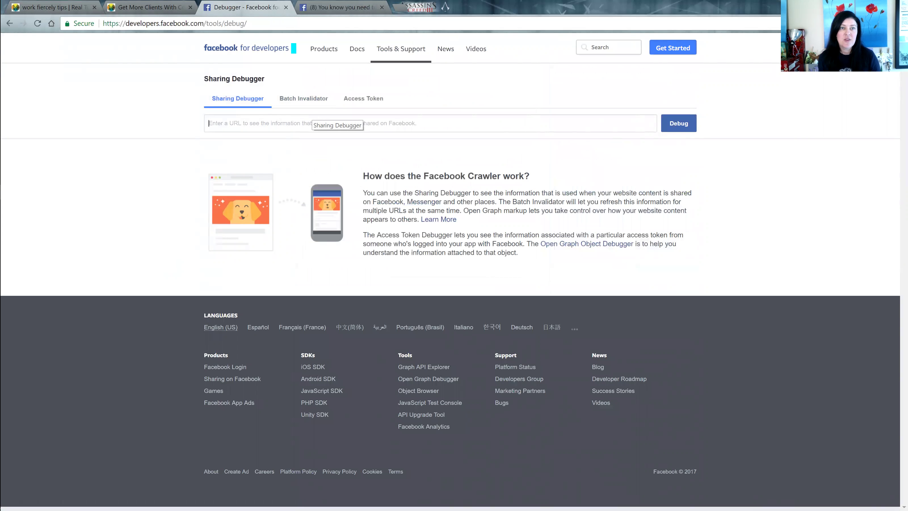
click(131, 9)
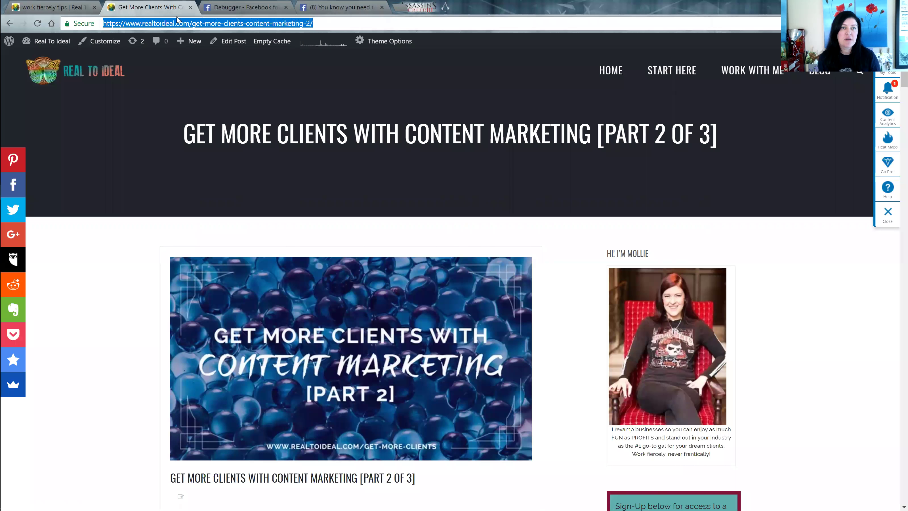
click(229, 9)
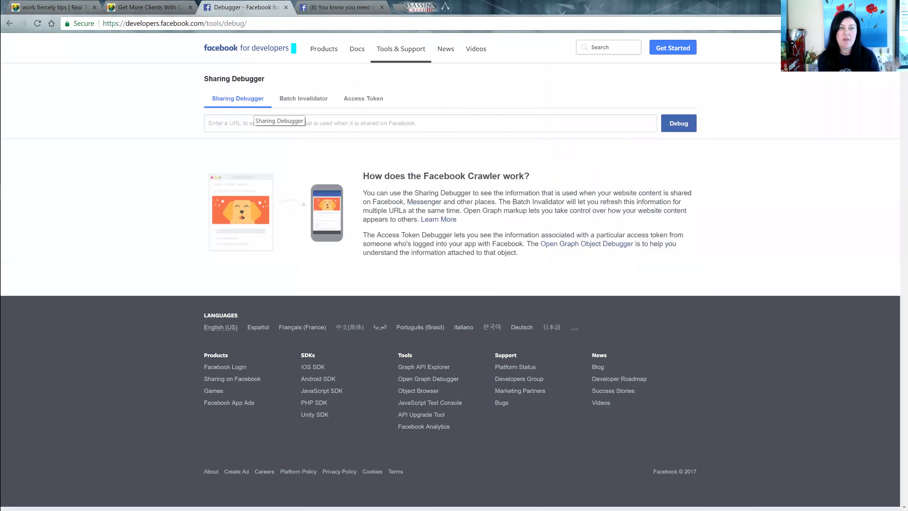
key(ctrl+v)
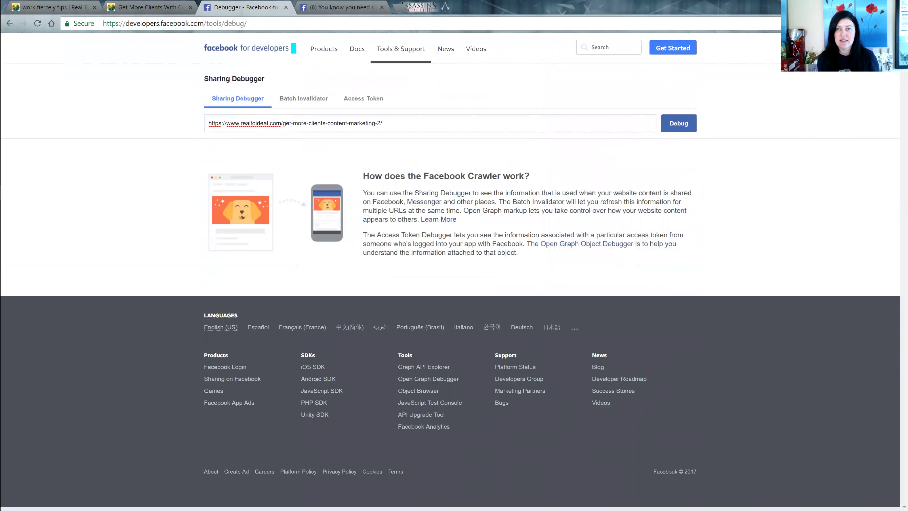
click(675, 127)
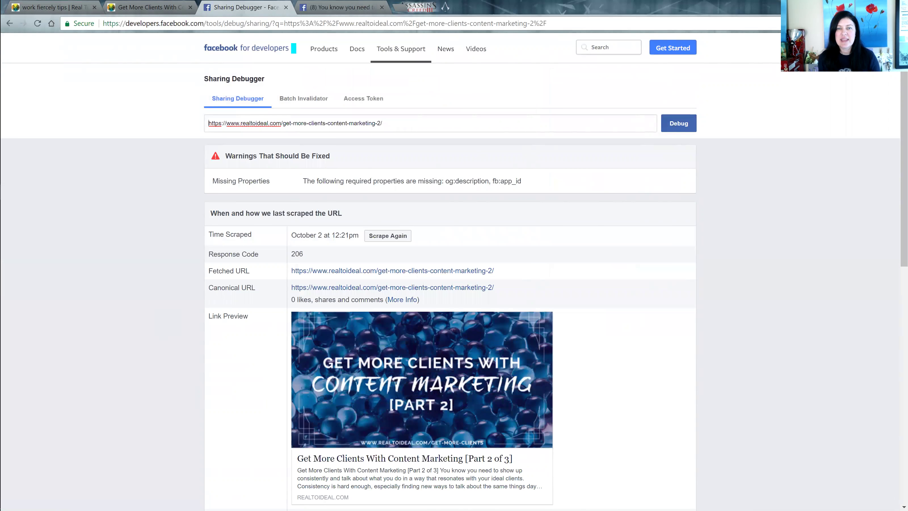
drag(544, 181, 294, 181)
click(157, 225)
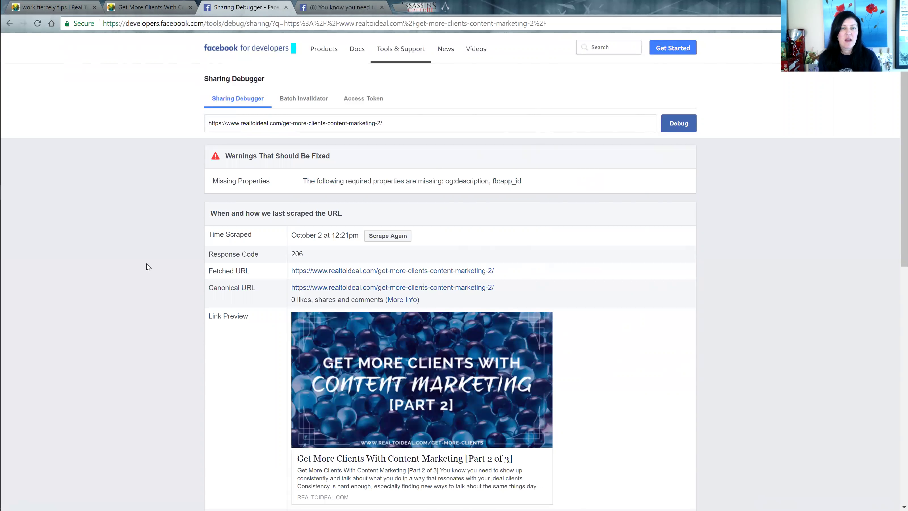
Check the Part 2 article's last scrape time and link preview in the Sharing Debugger, and scrape the URL again to refresh it
drag(255, 237, 207, 239)
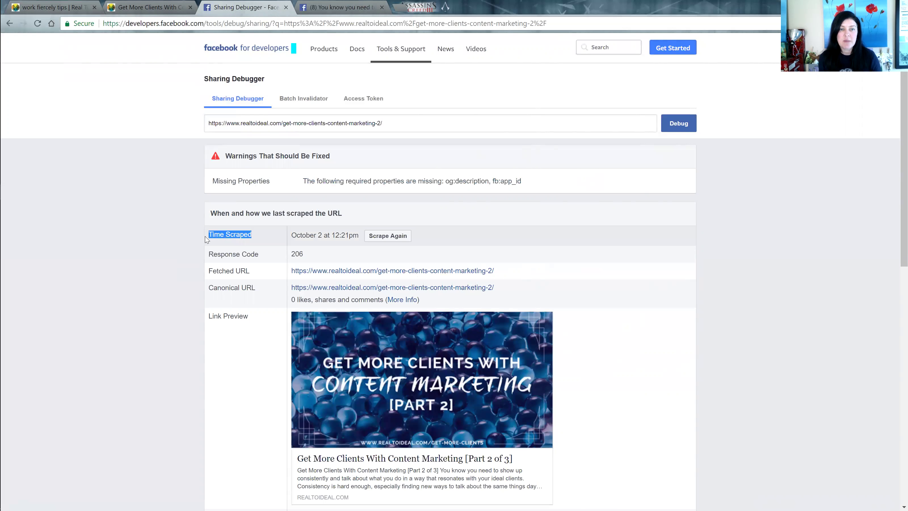
drag(360, 236, 291, 236)
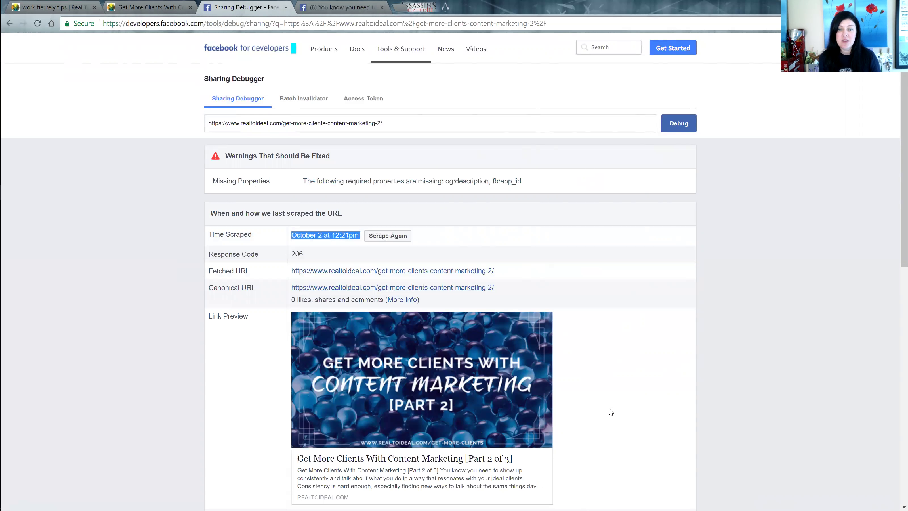
scroll(609, 412, down, 5)
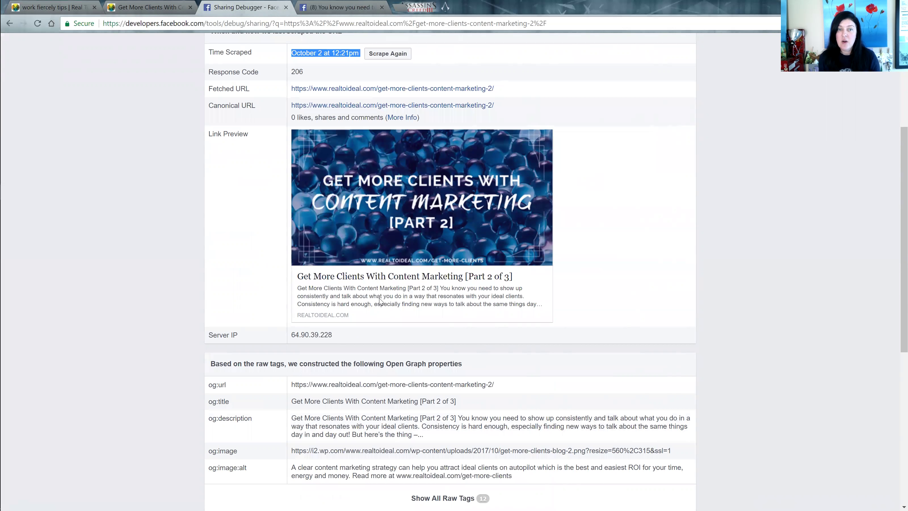
scroll(380, 302, up, 5)
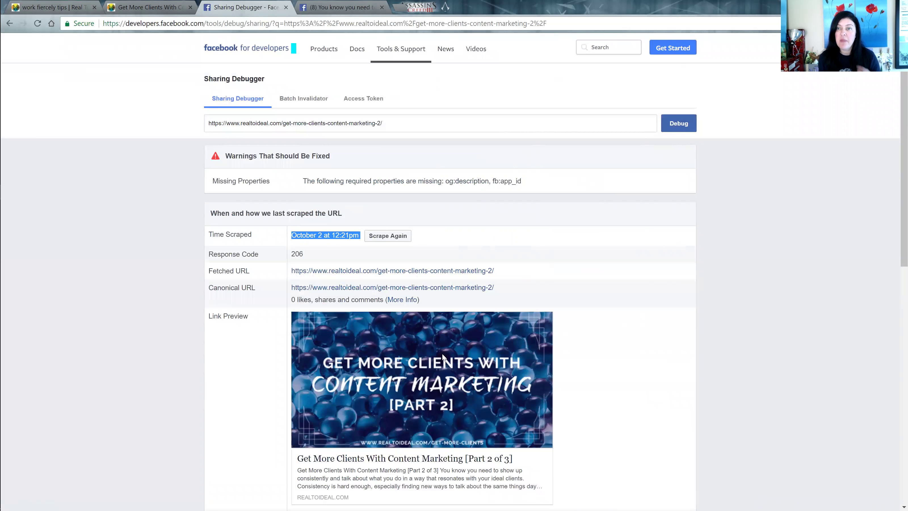
click(390, 239)
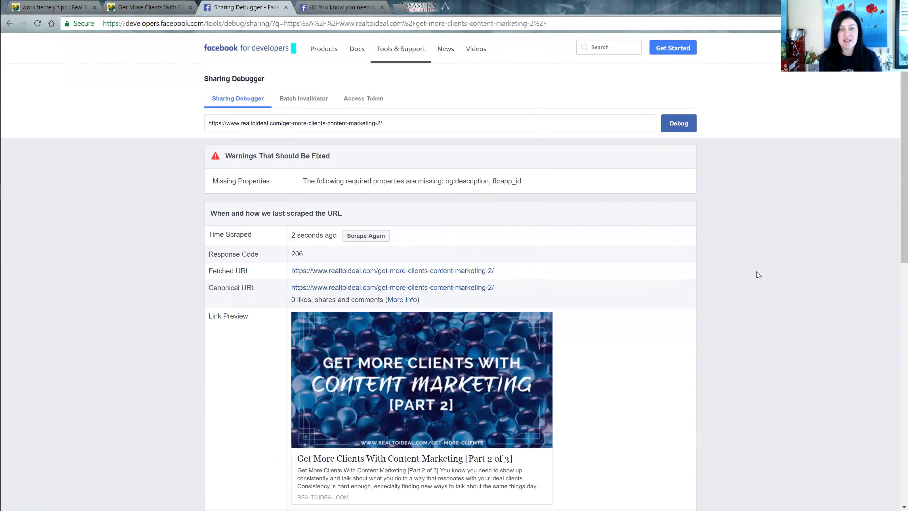
drag(338, 236, 291, 236)
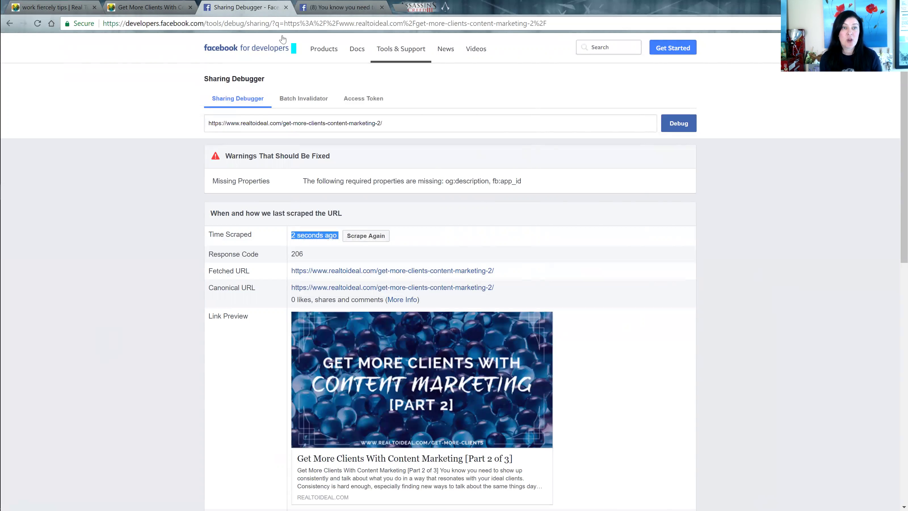
Leave the debugger results and return to the Facebook post about fixing the preview of links
click(13, 22)
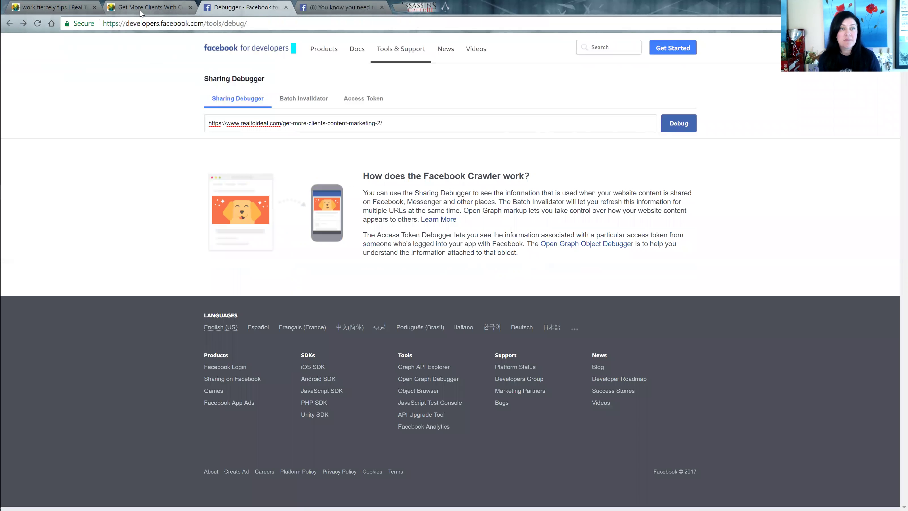
click(140, 7)
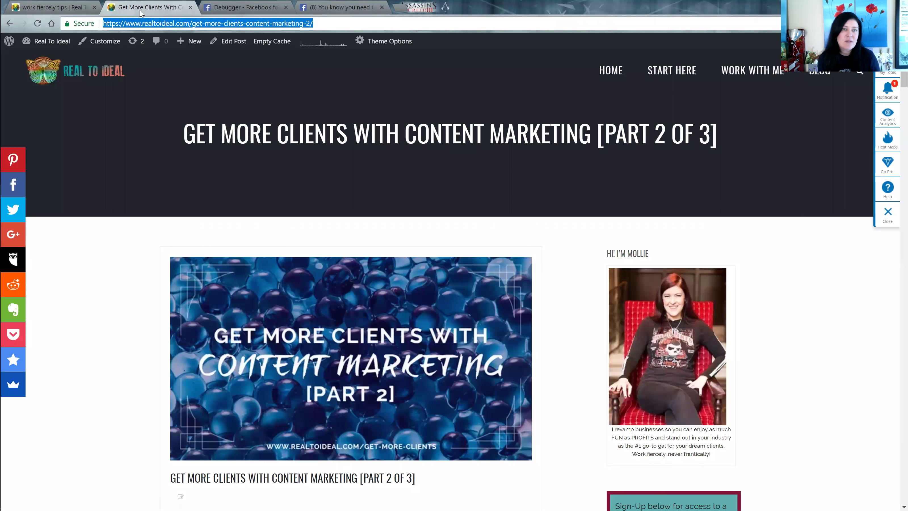
click(243, 7)
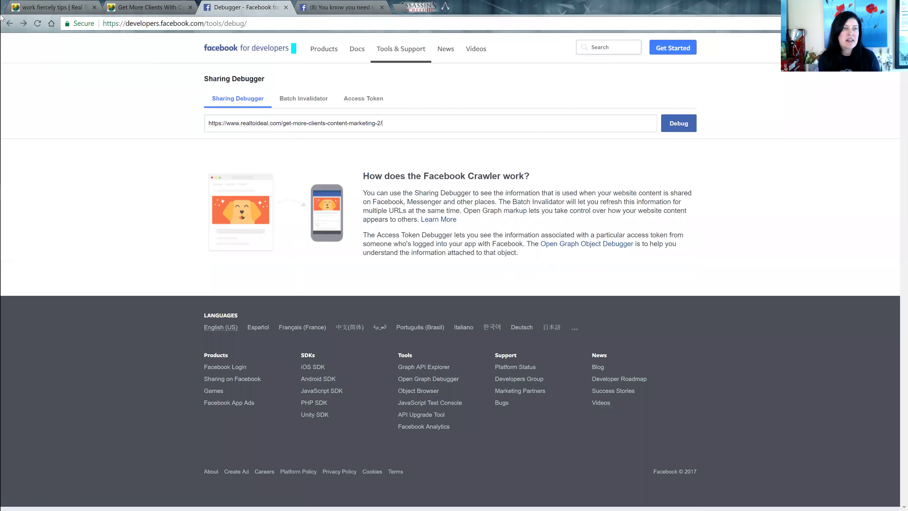
click(9, 23)
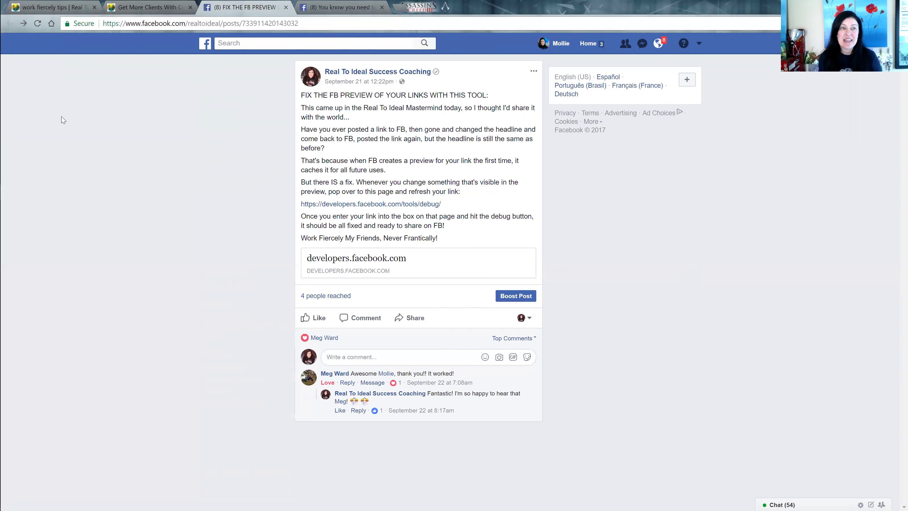
Open the article "Book More Clients With A Clear Client Attraction Formula" from the blog's Work Fiercely Tips page and look through its content
click(56, 10)
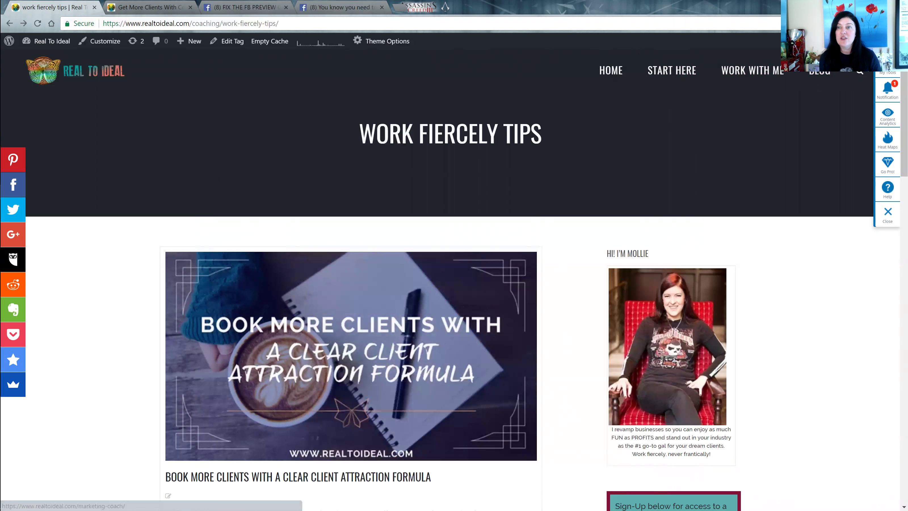
click(858, 73)
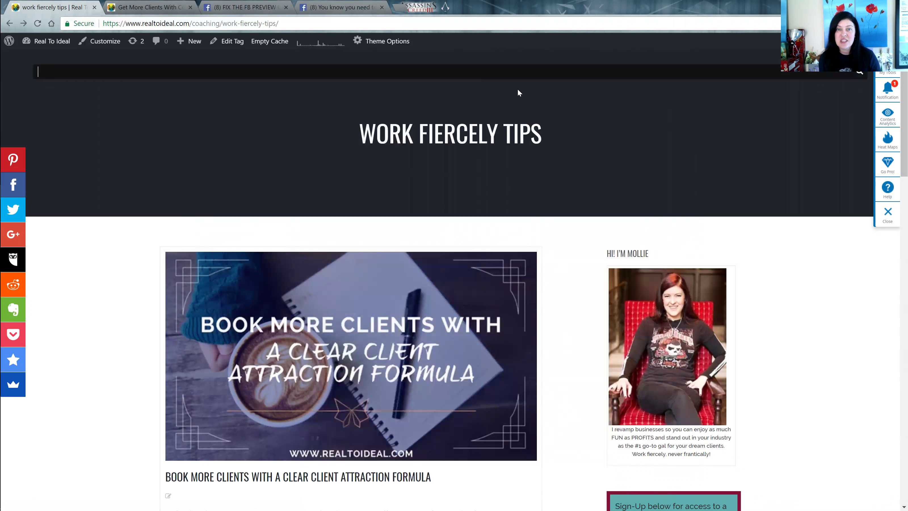
scroll(91, 331, down, 5)
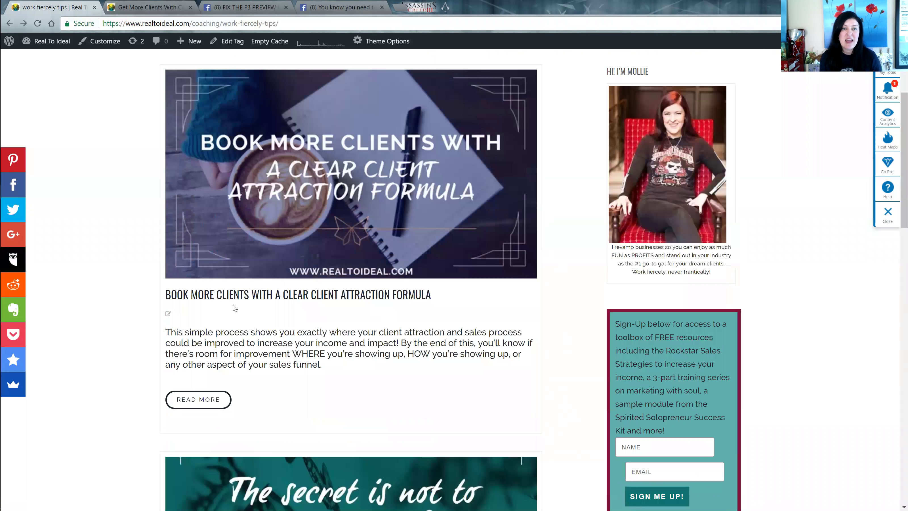
click(239, 296)
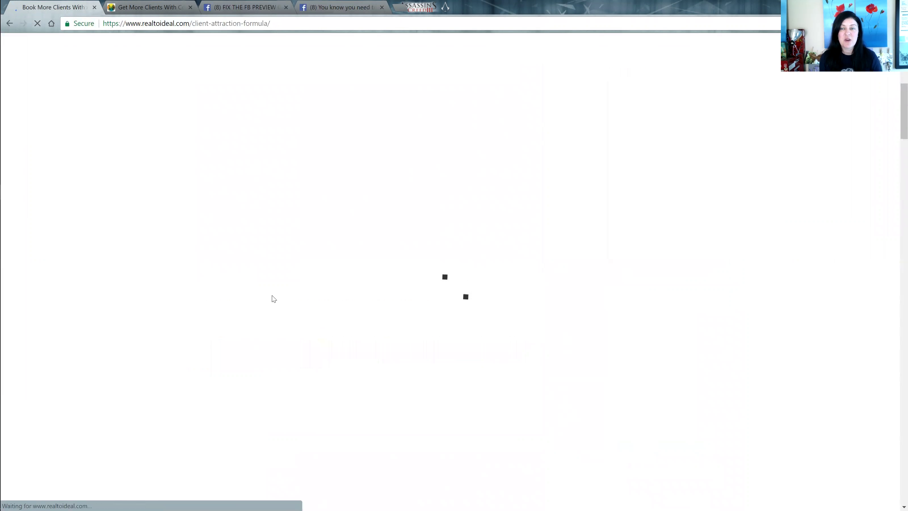
scroll(282, 294, down, 20)
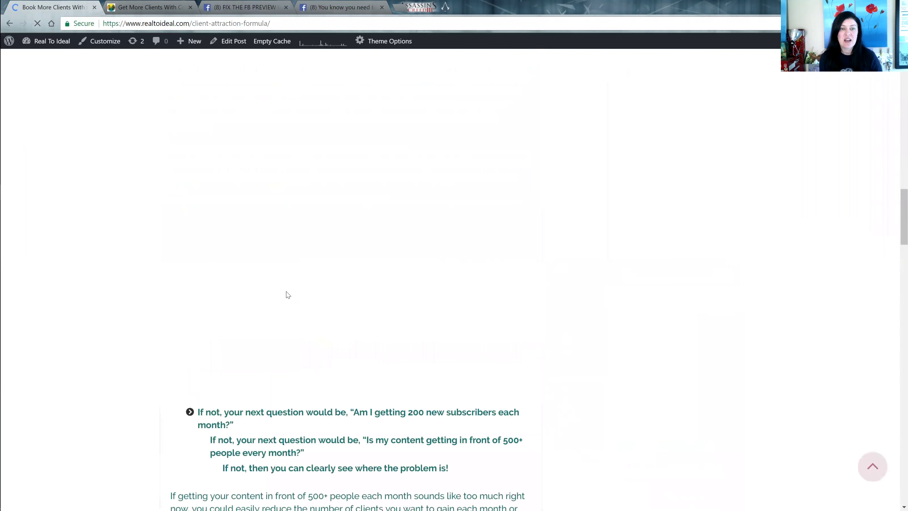
scroll(328, 185, down, 20)
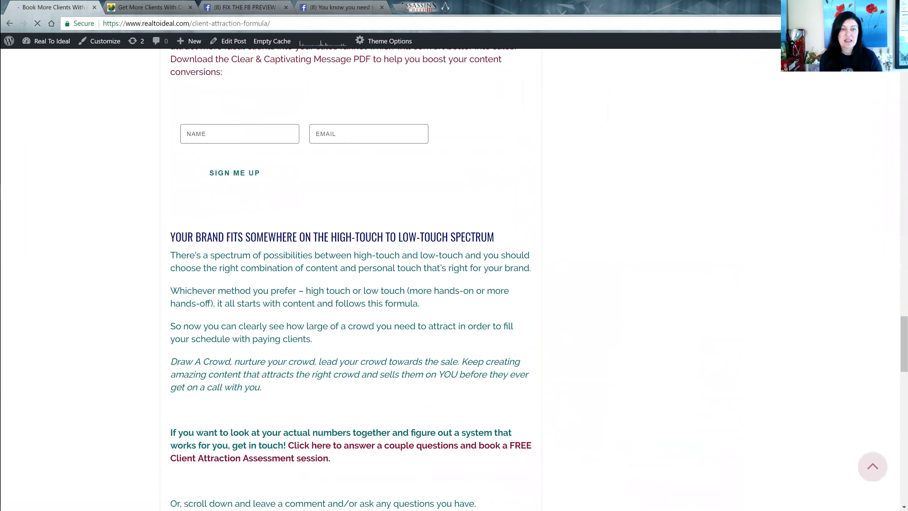